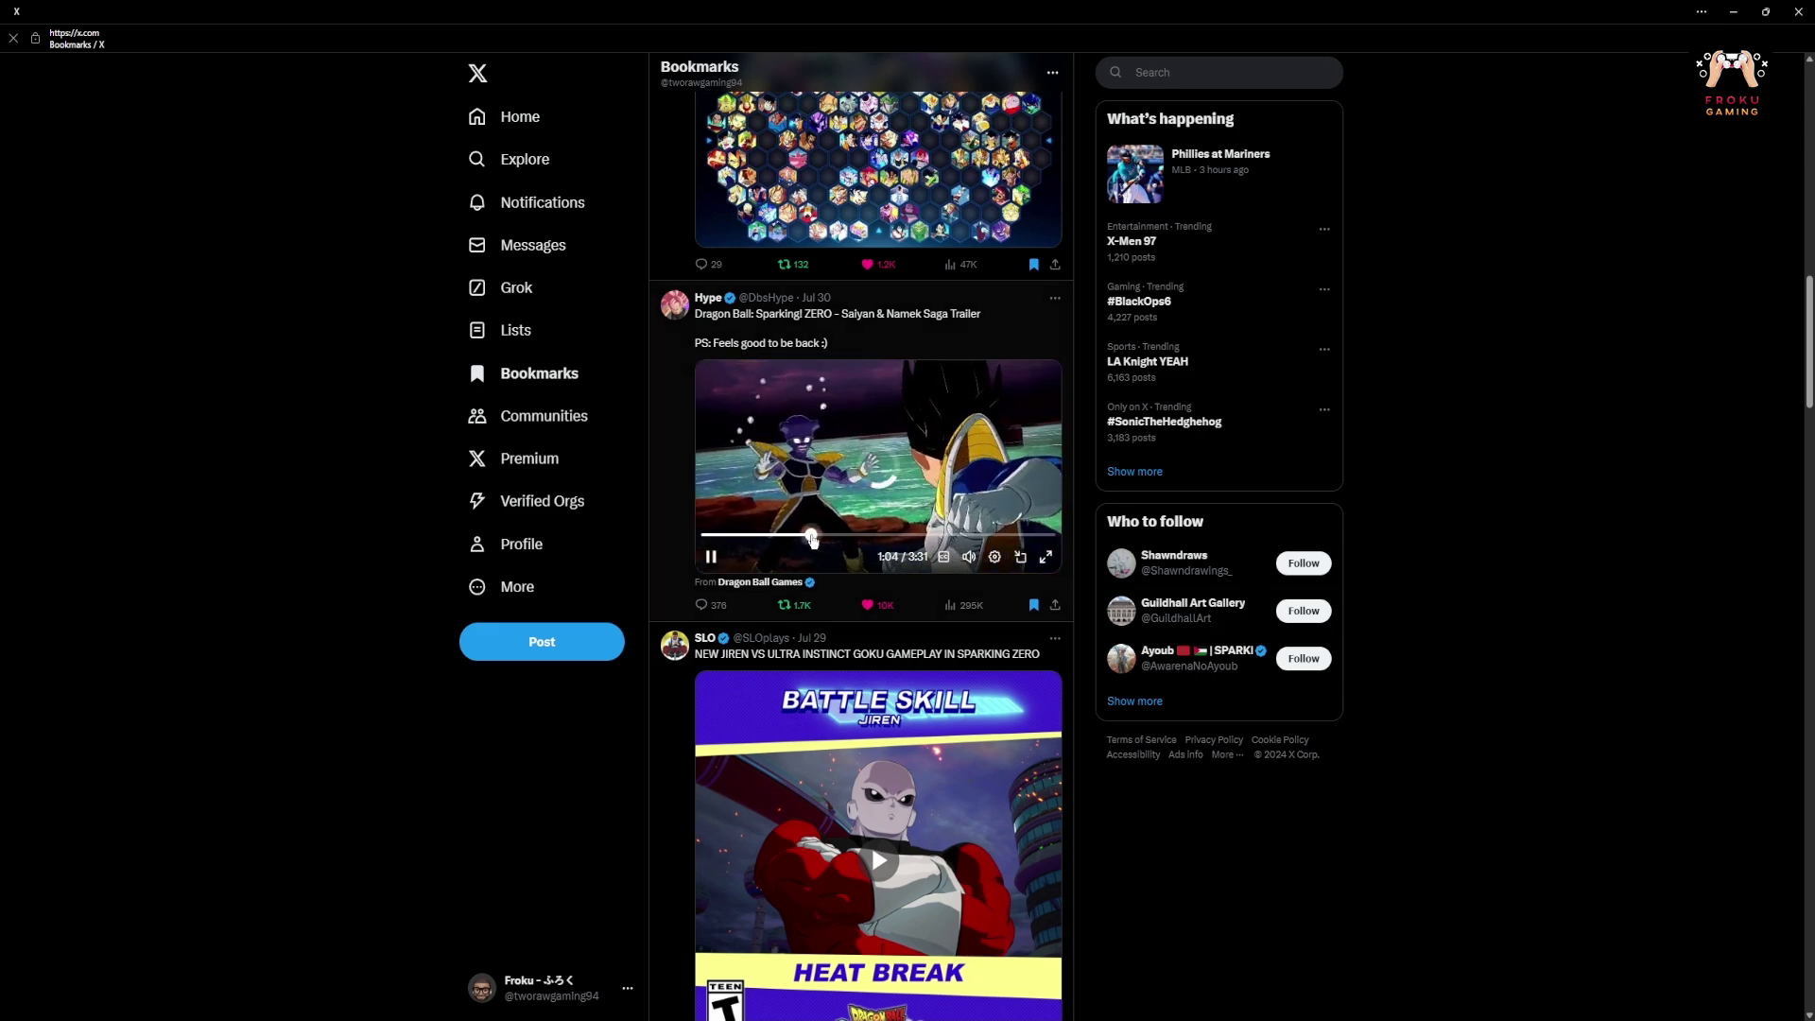
Pause the Sparking ZERO trailer briefly, then resume it as Frieza's forms play
click(814, 525)
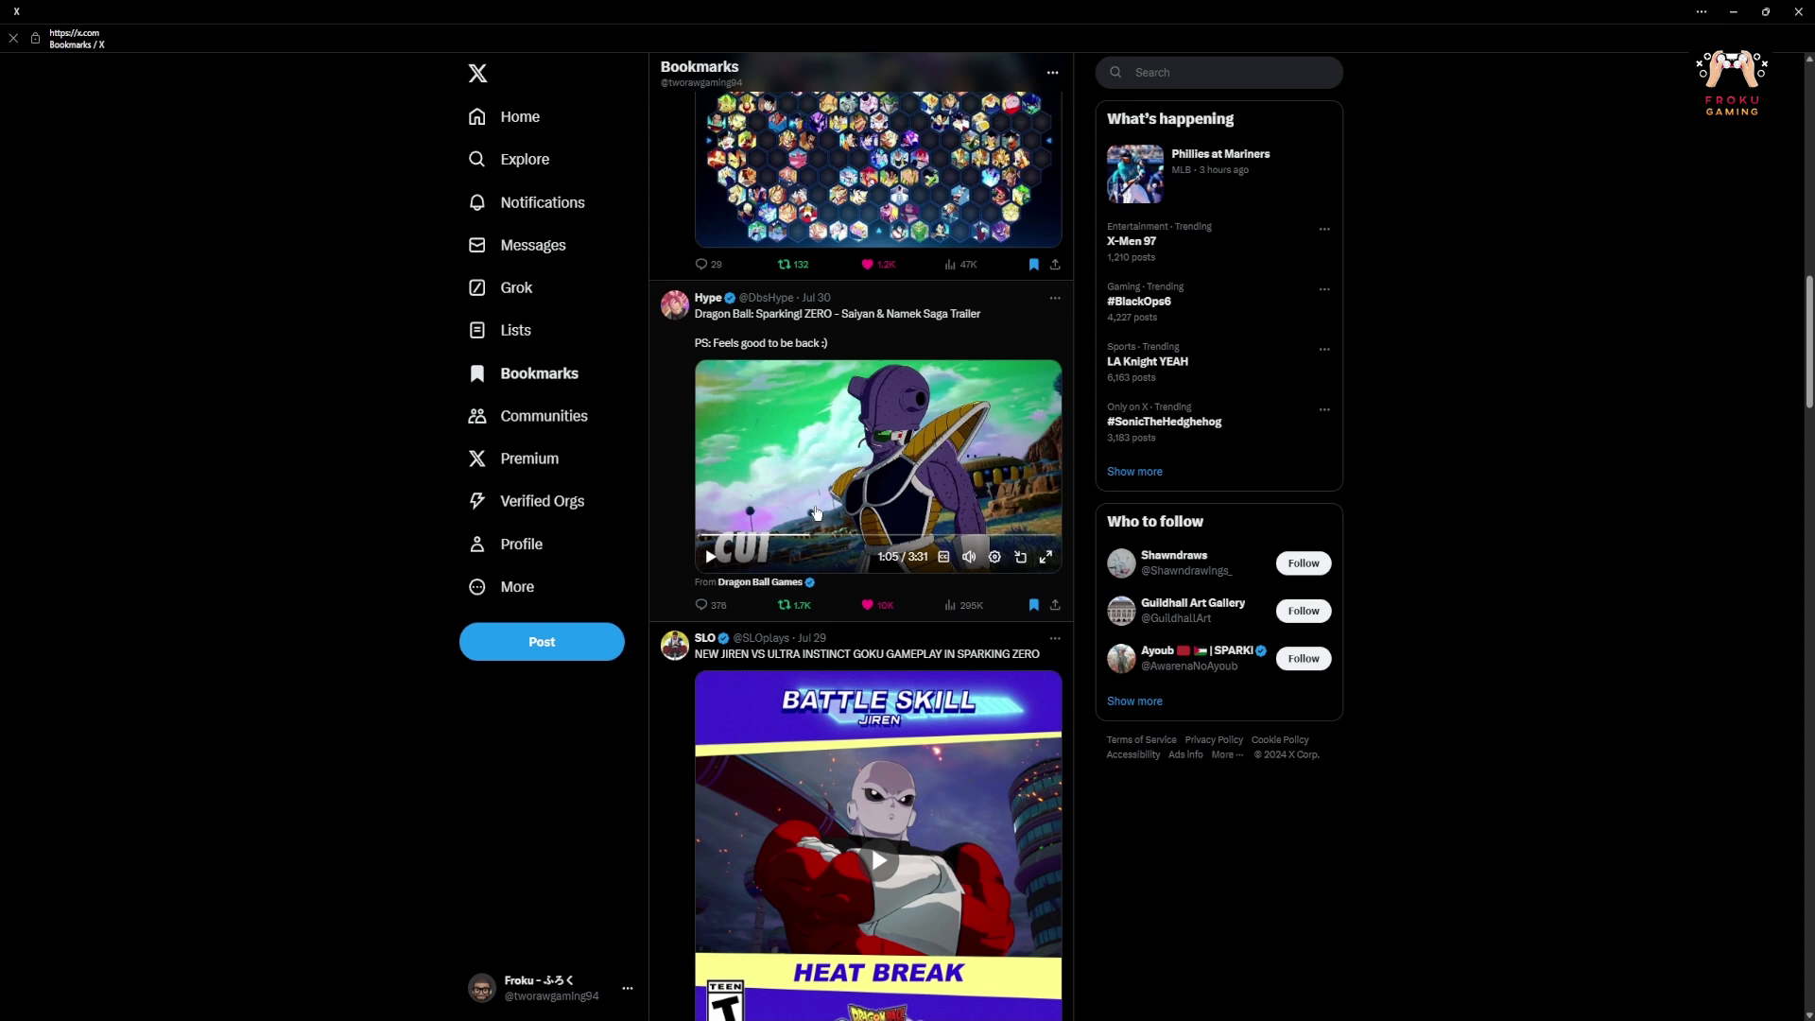
click(711, 560)
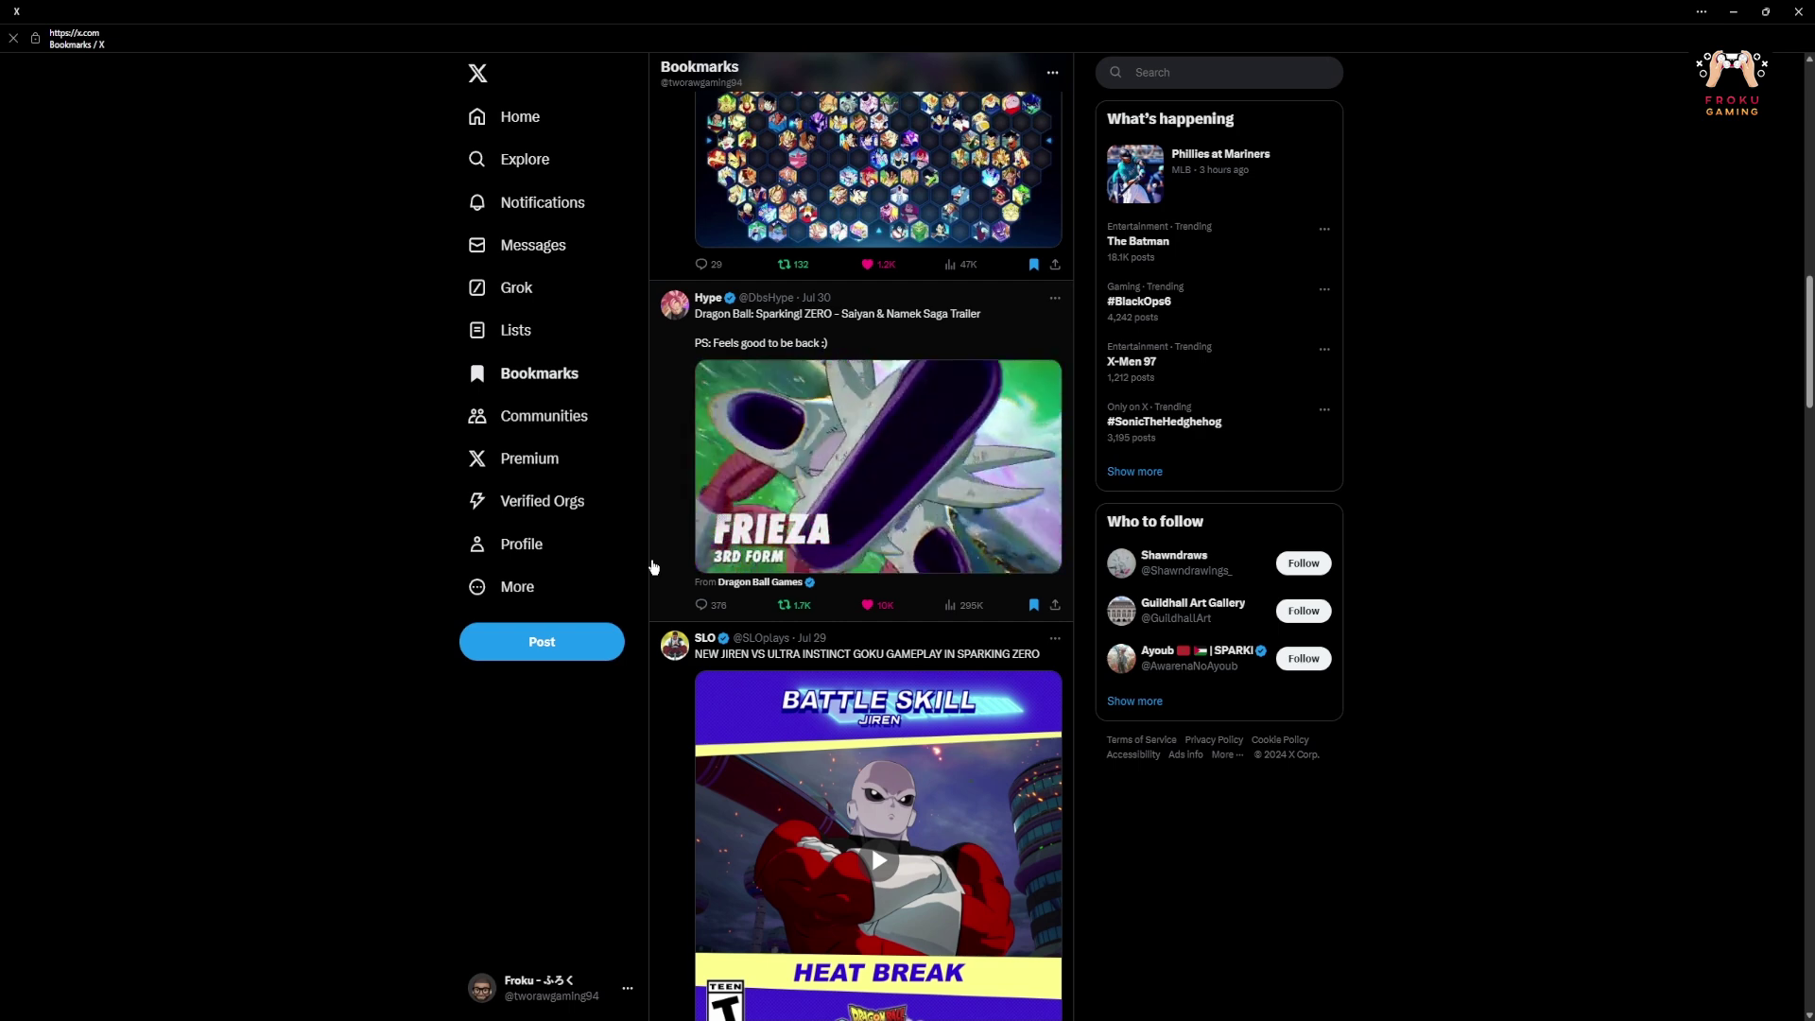
Pause the trailer at 2:16 on the Frieza scene, then resume it to the end
click(709, 556)
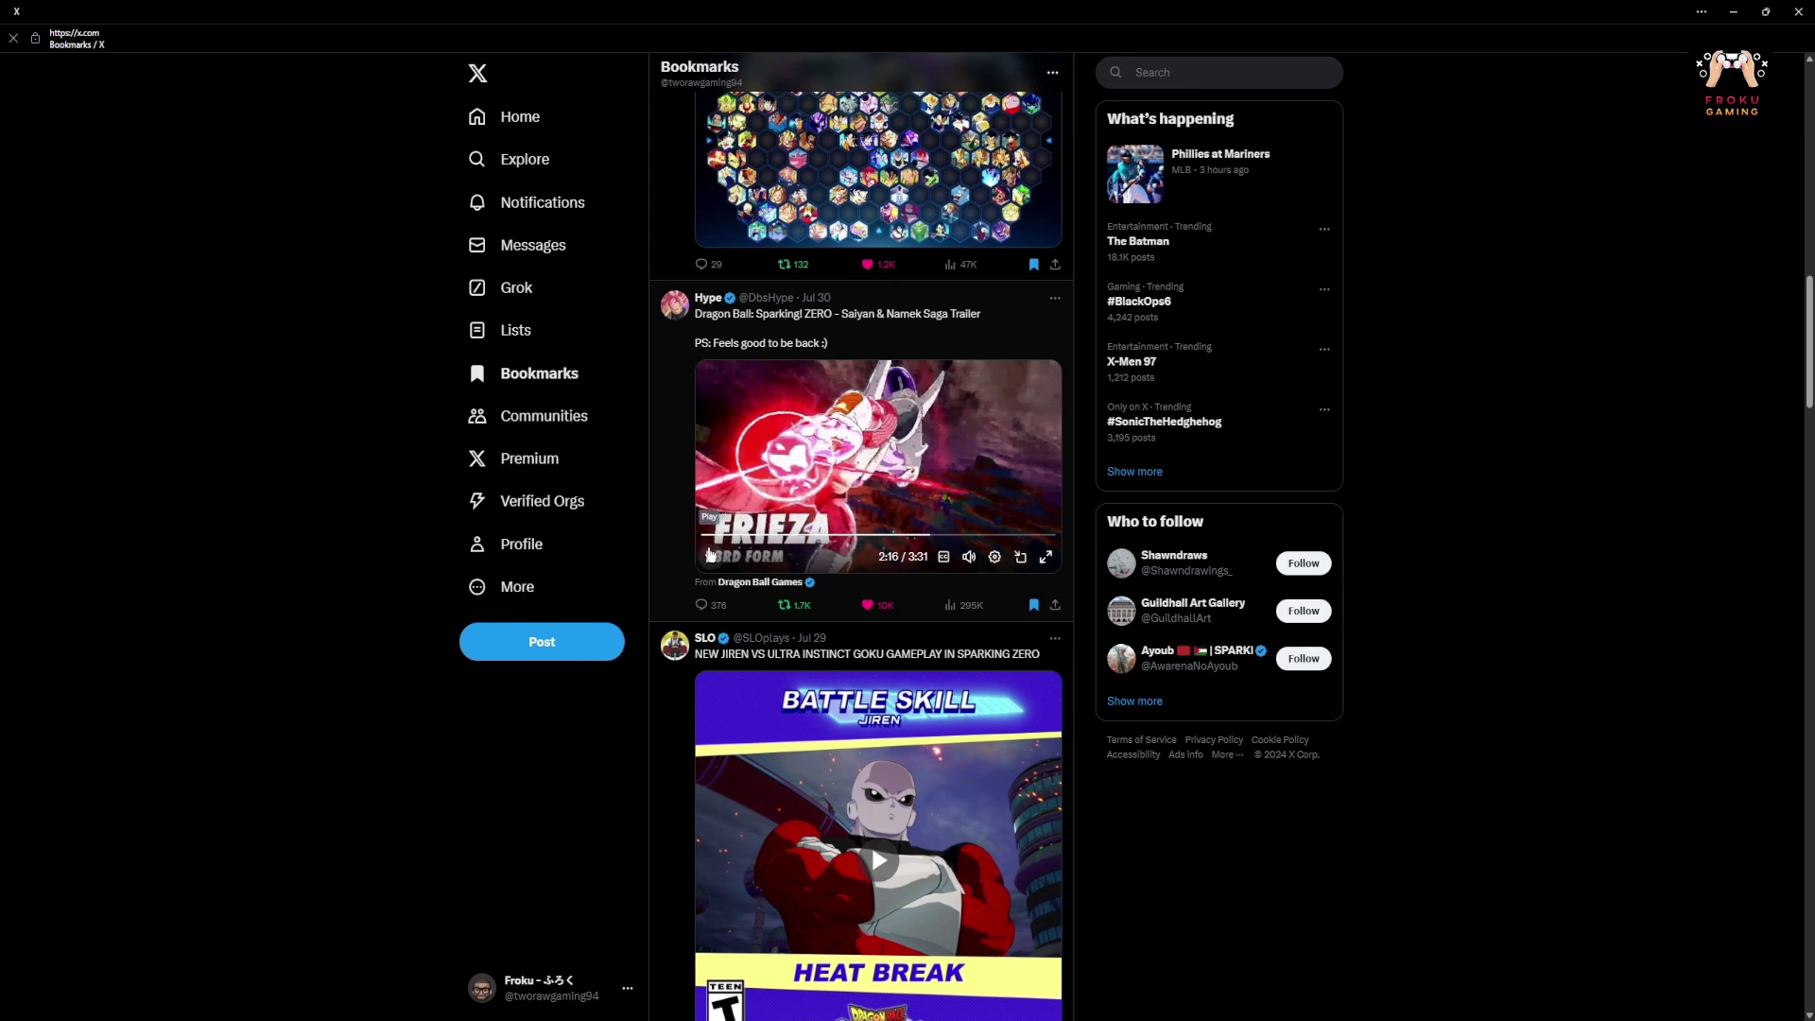
click(709, 555)
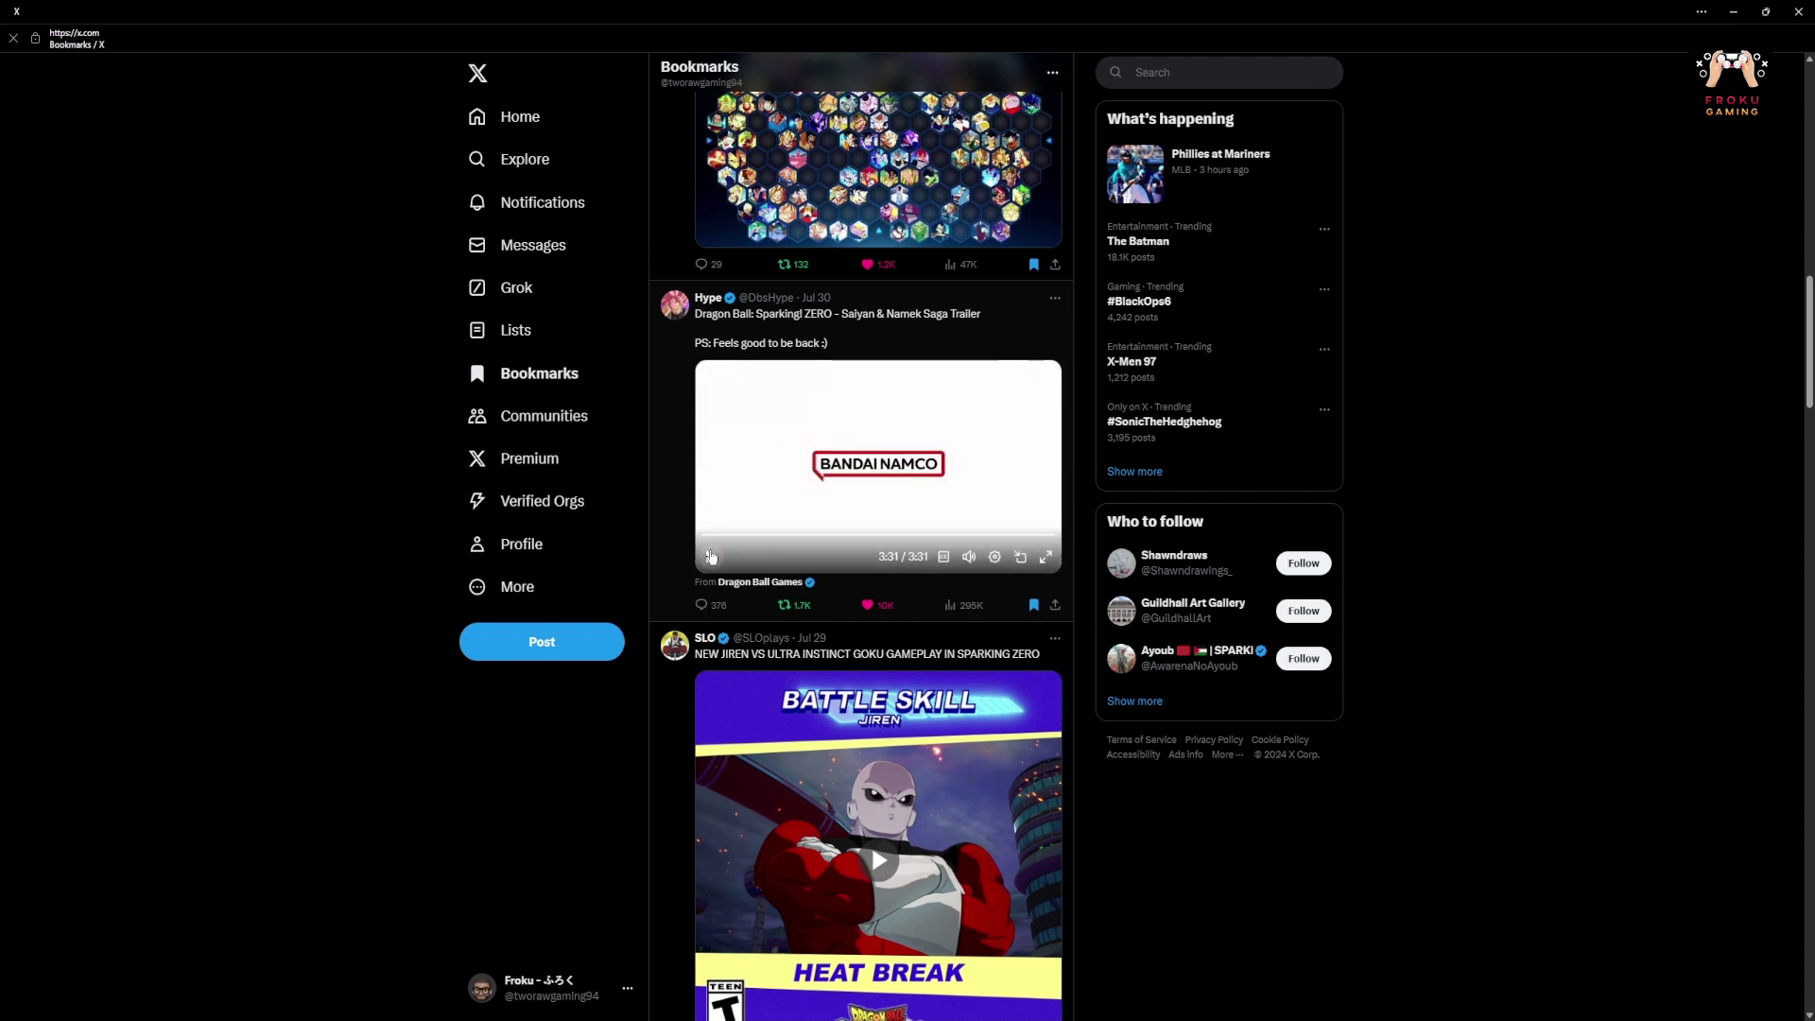
scroll(709, 557, up, 2)
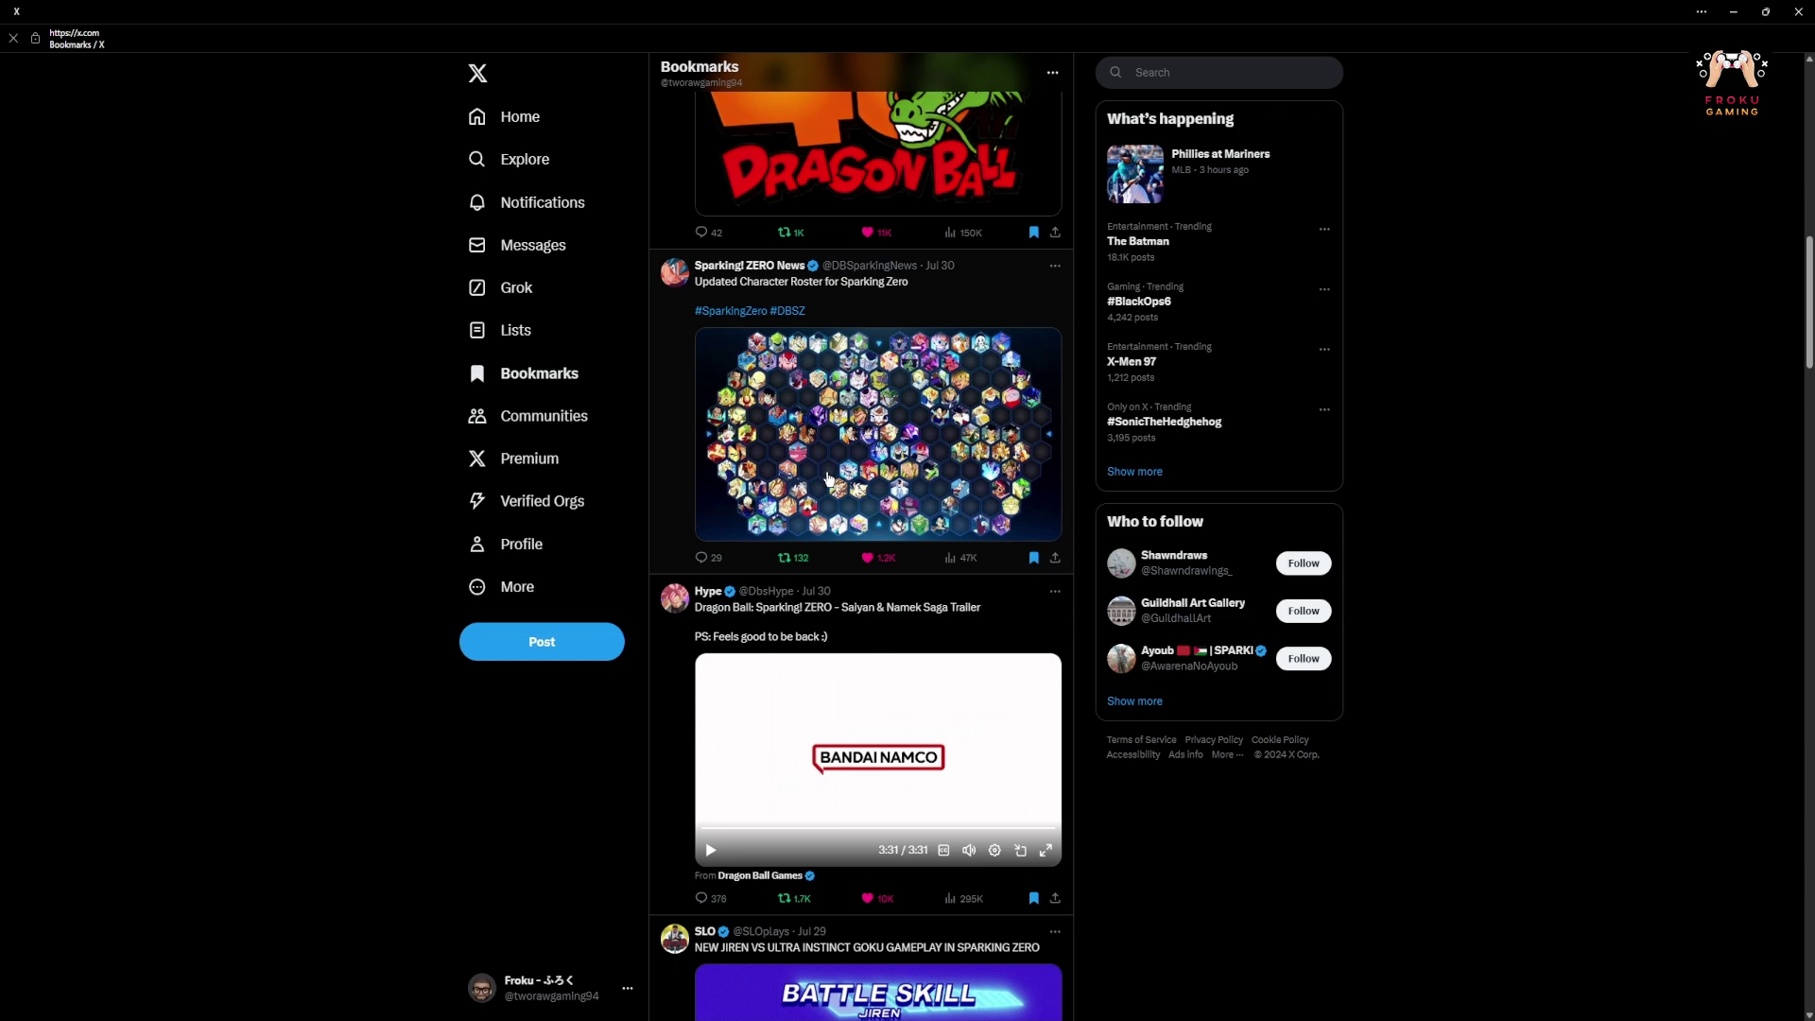
scroll(829, 480, up, 2)
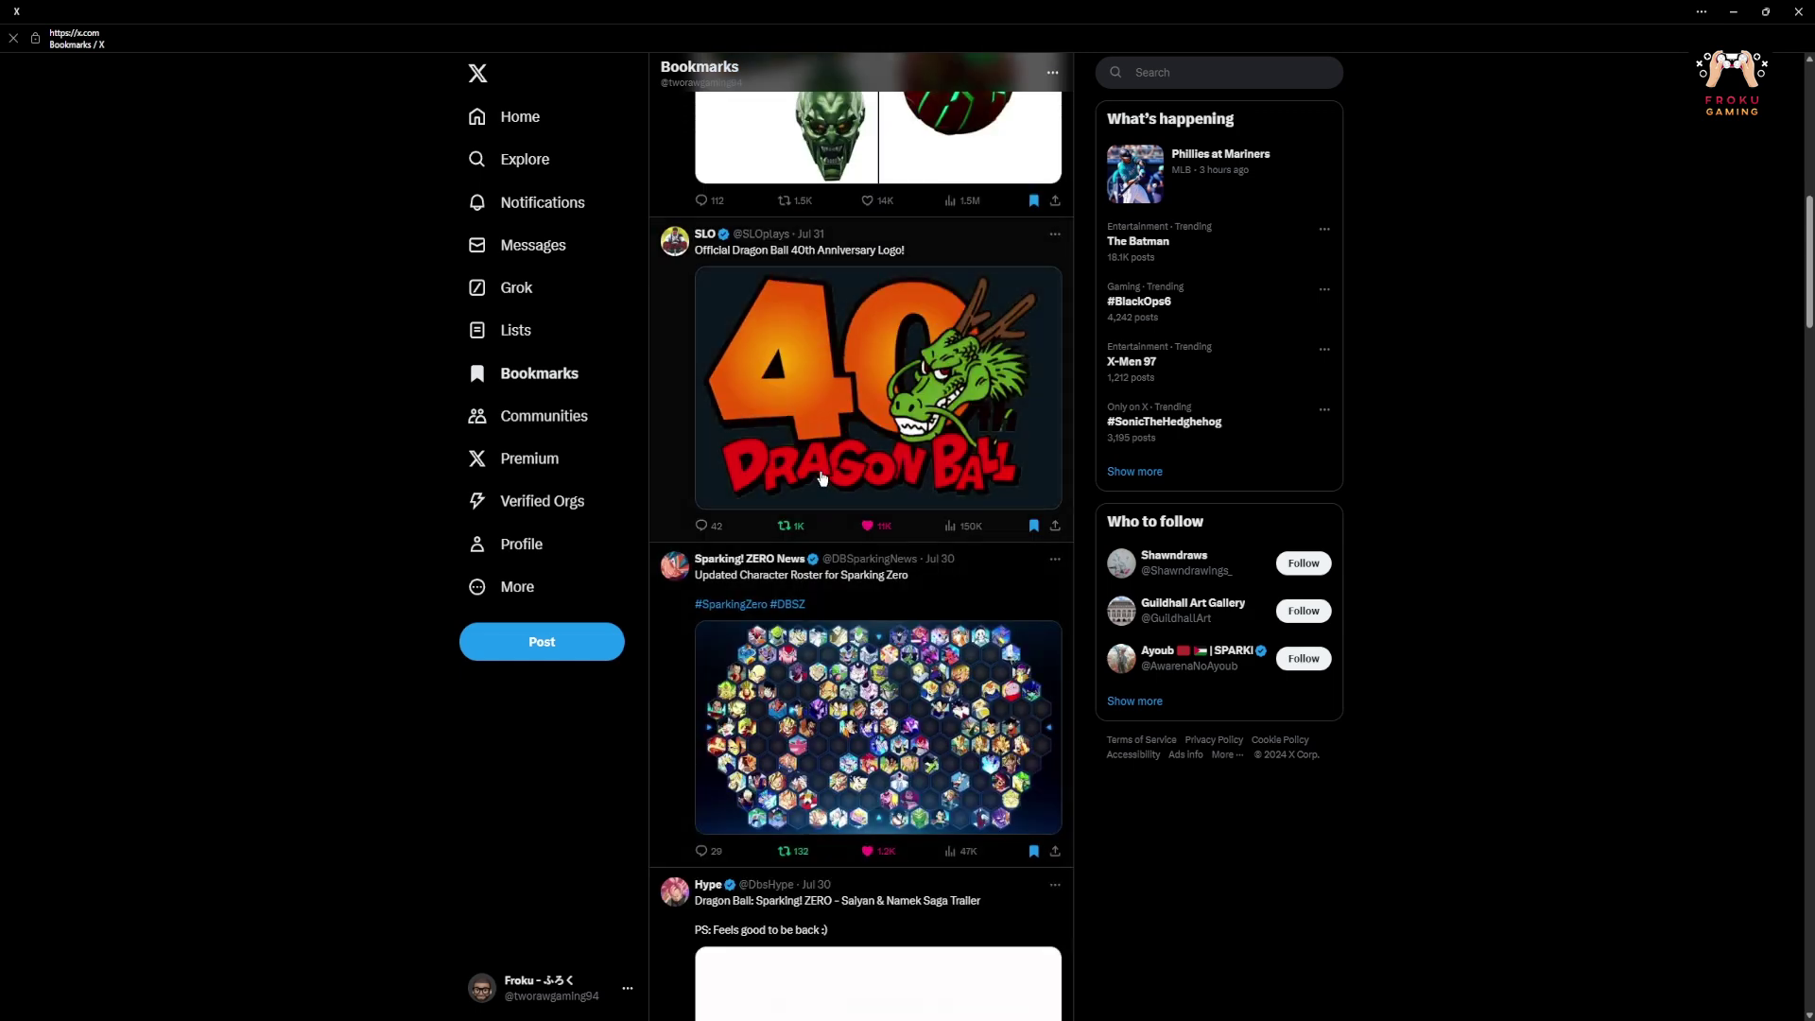
scroll(820, 479, up, 2)
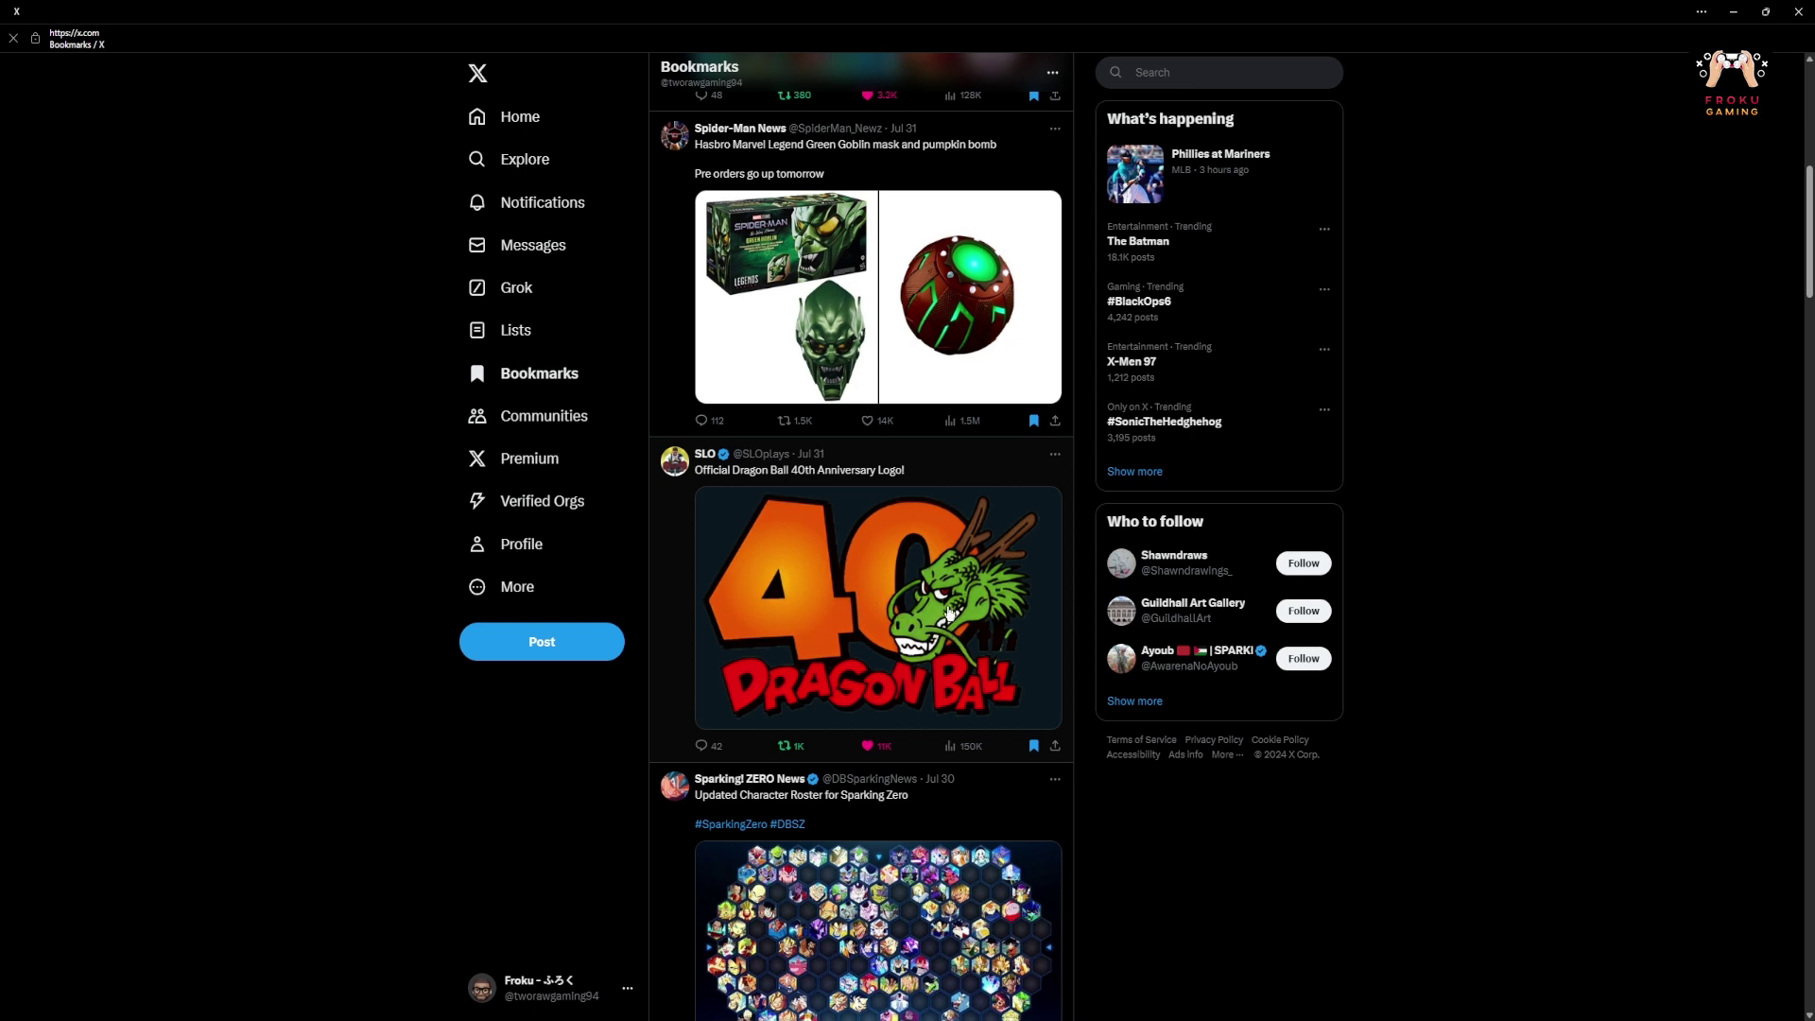
scroll(933, 610, up, 1)
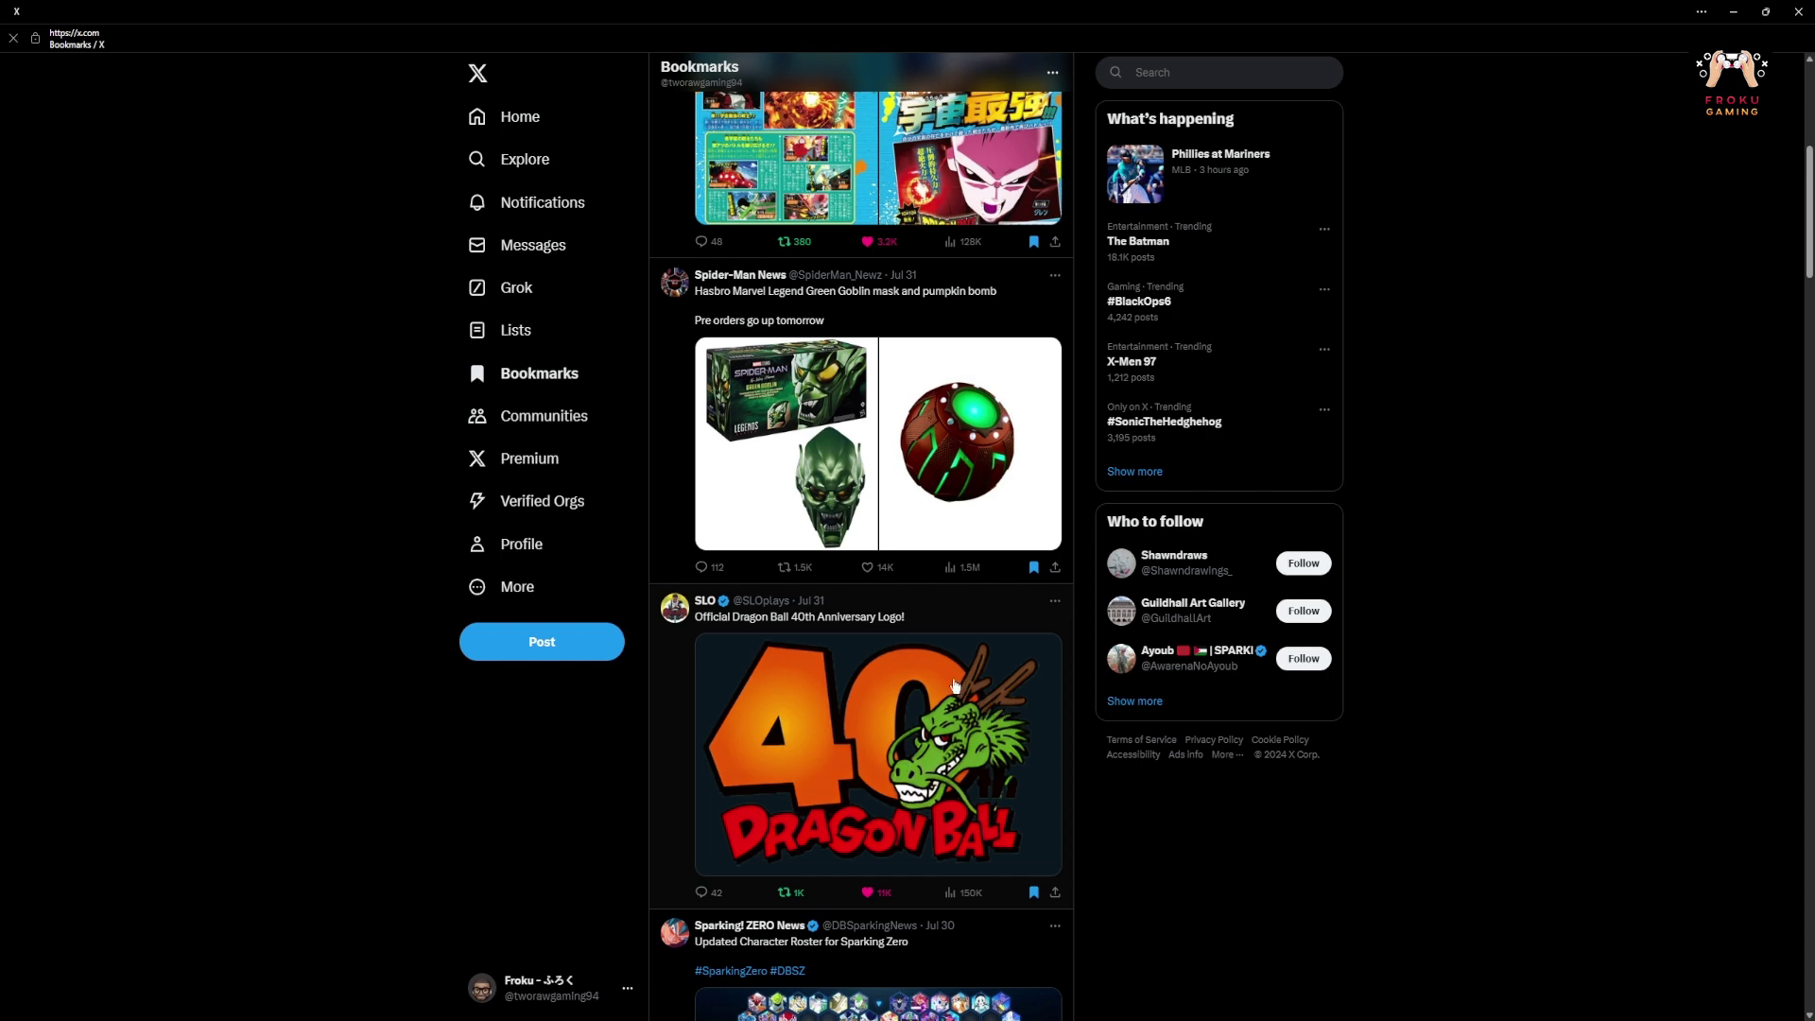
scroll(907, 687, up, 1)
scroll(865, 686, up, 2)
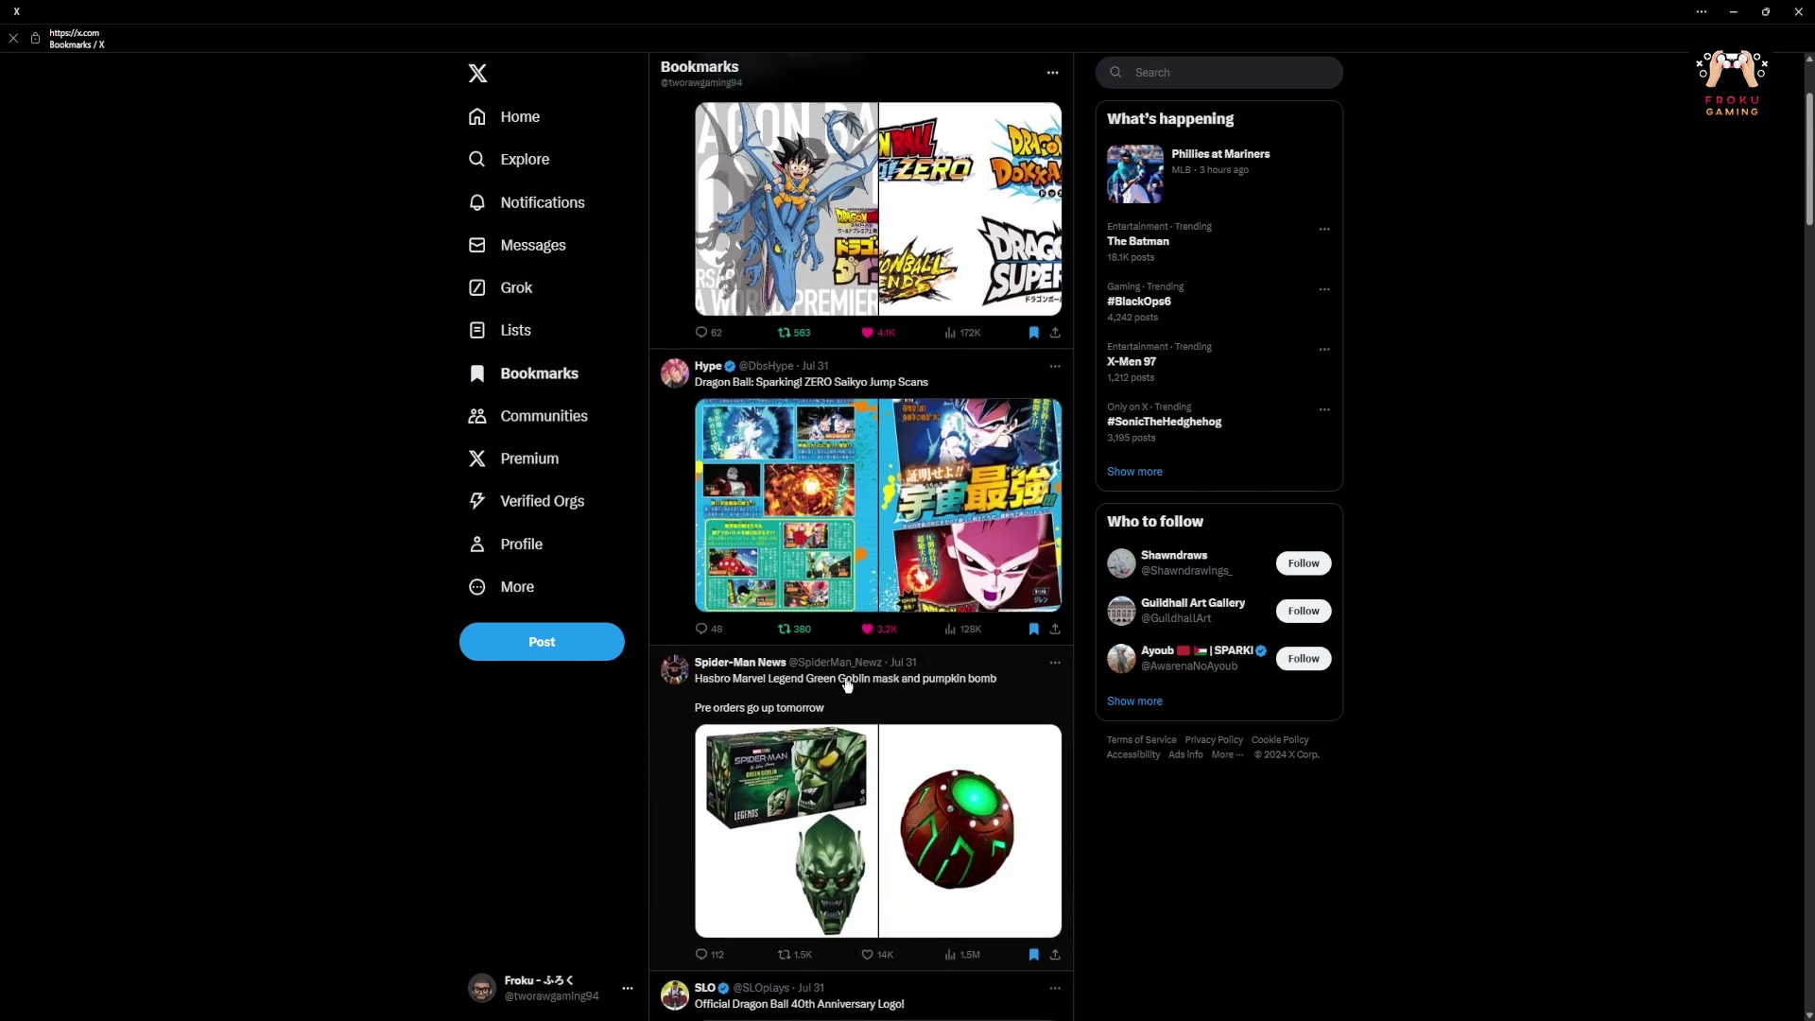
scroll(847, 686, up, 1)
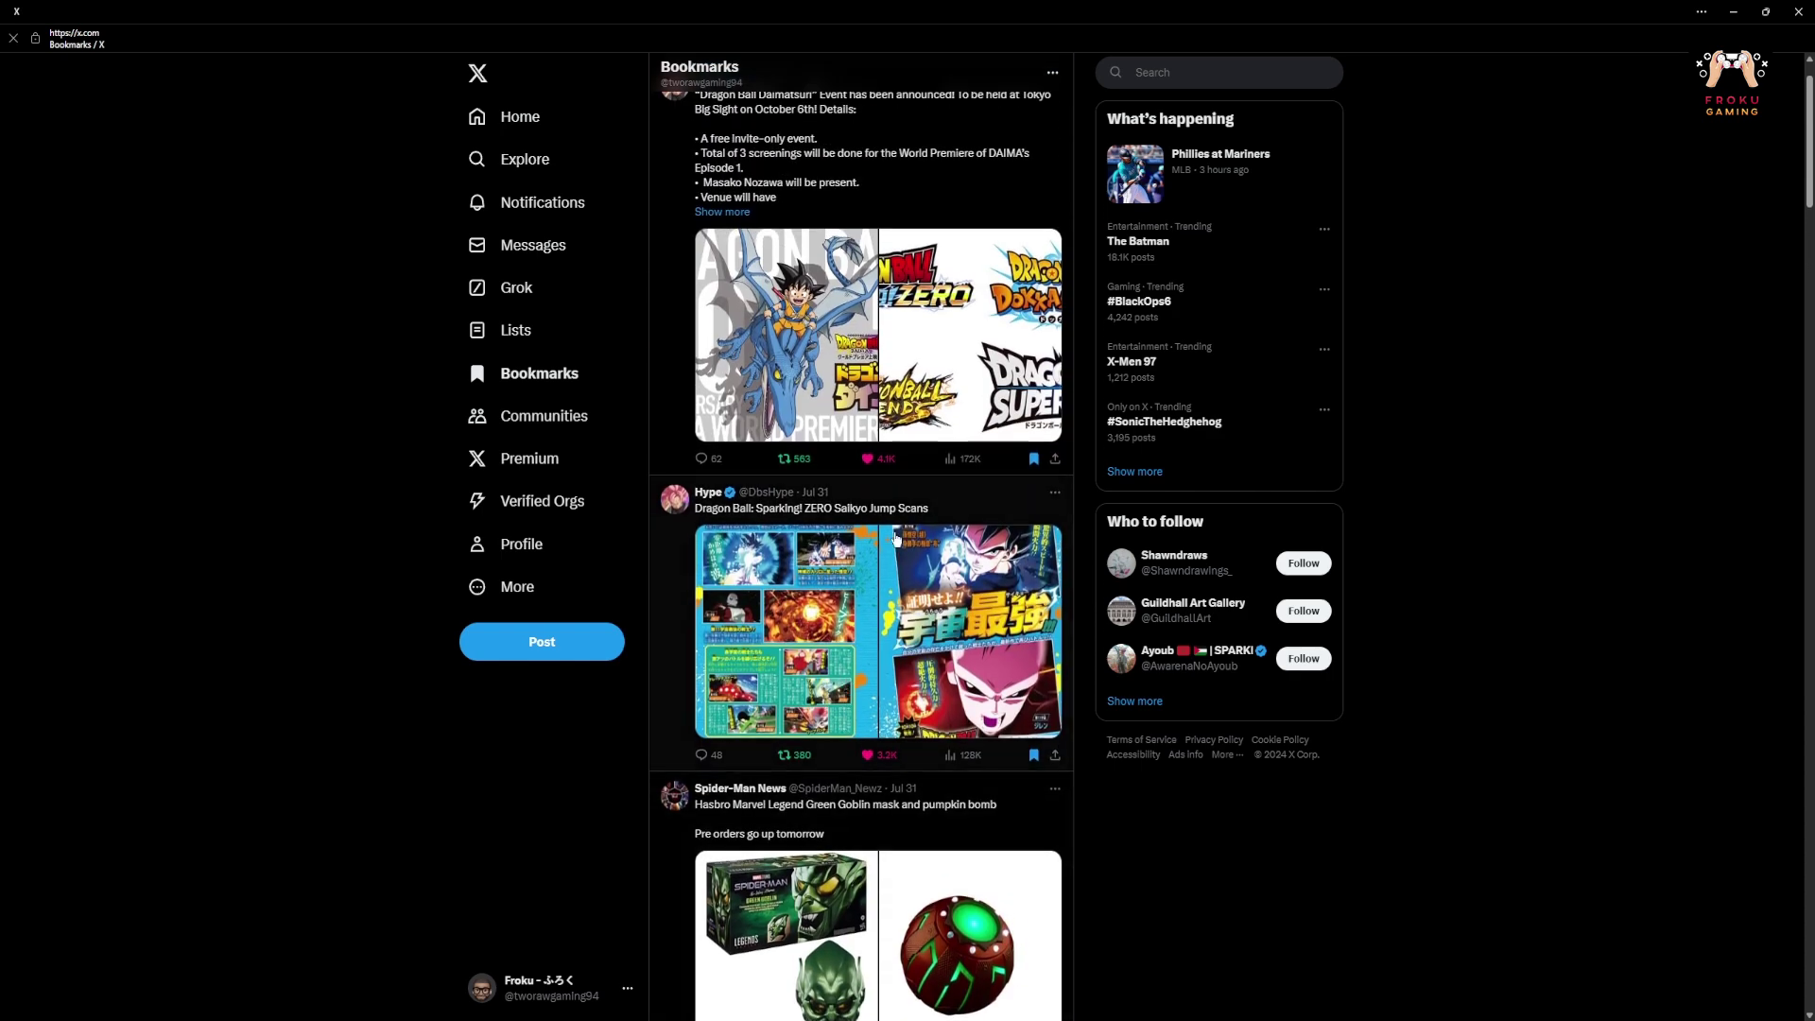
click(785, 612)
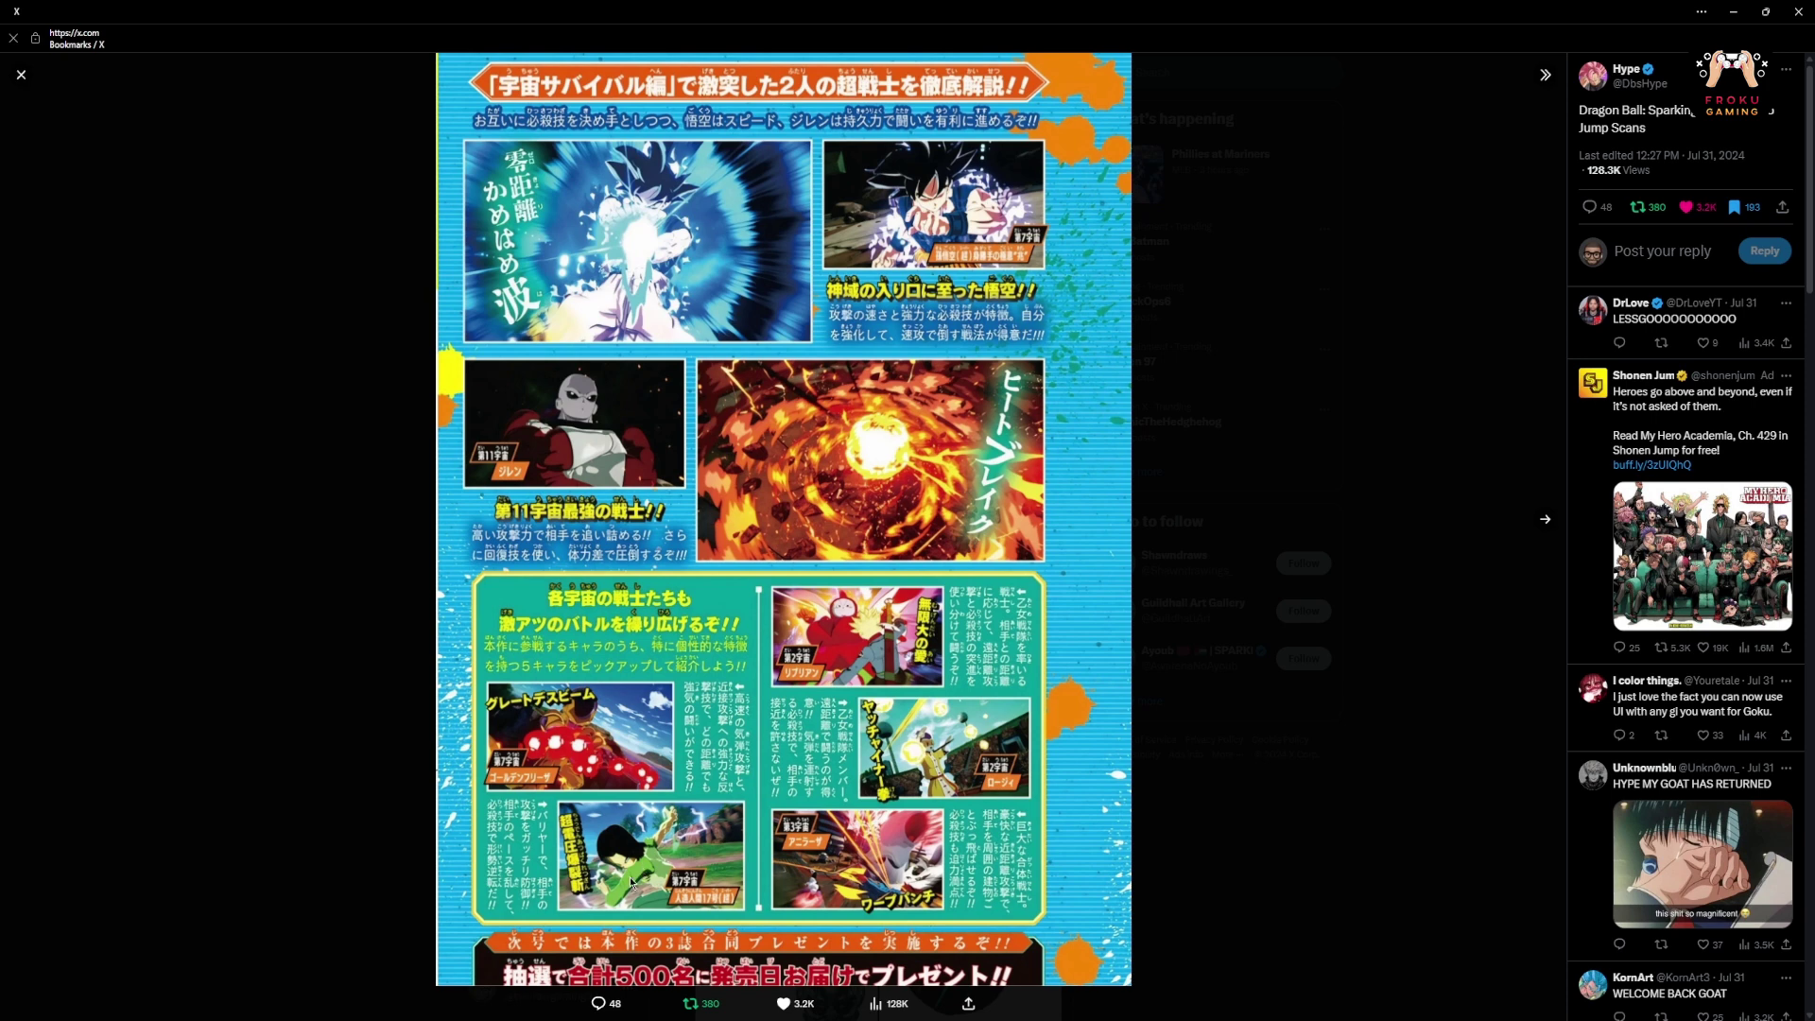
click(1542, 523)
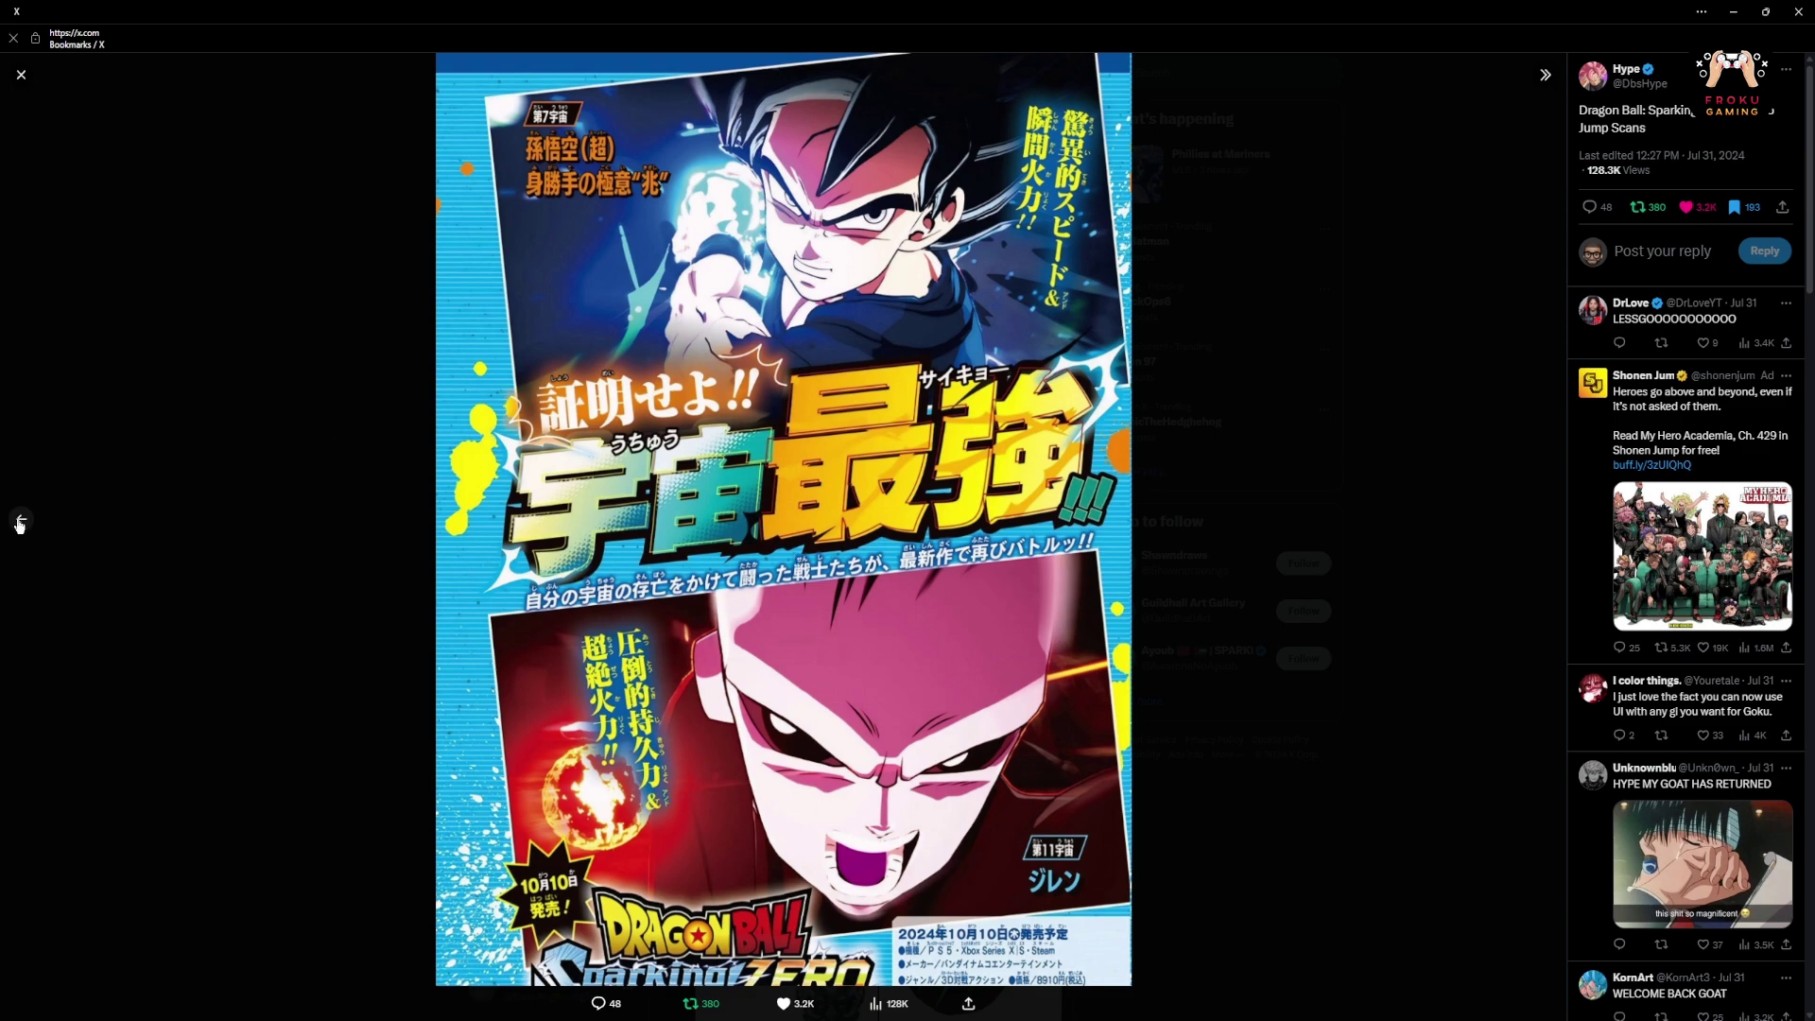
click(19, 522)
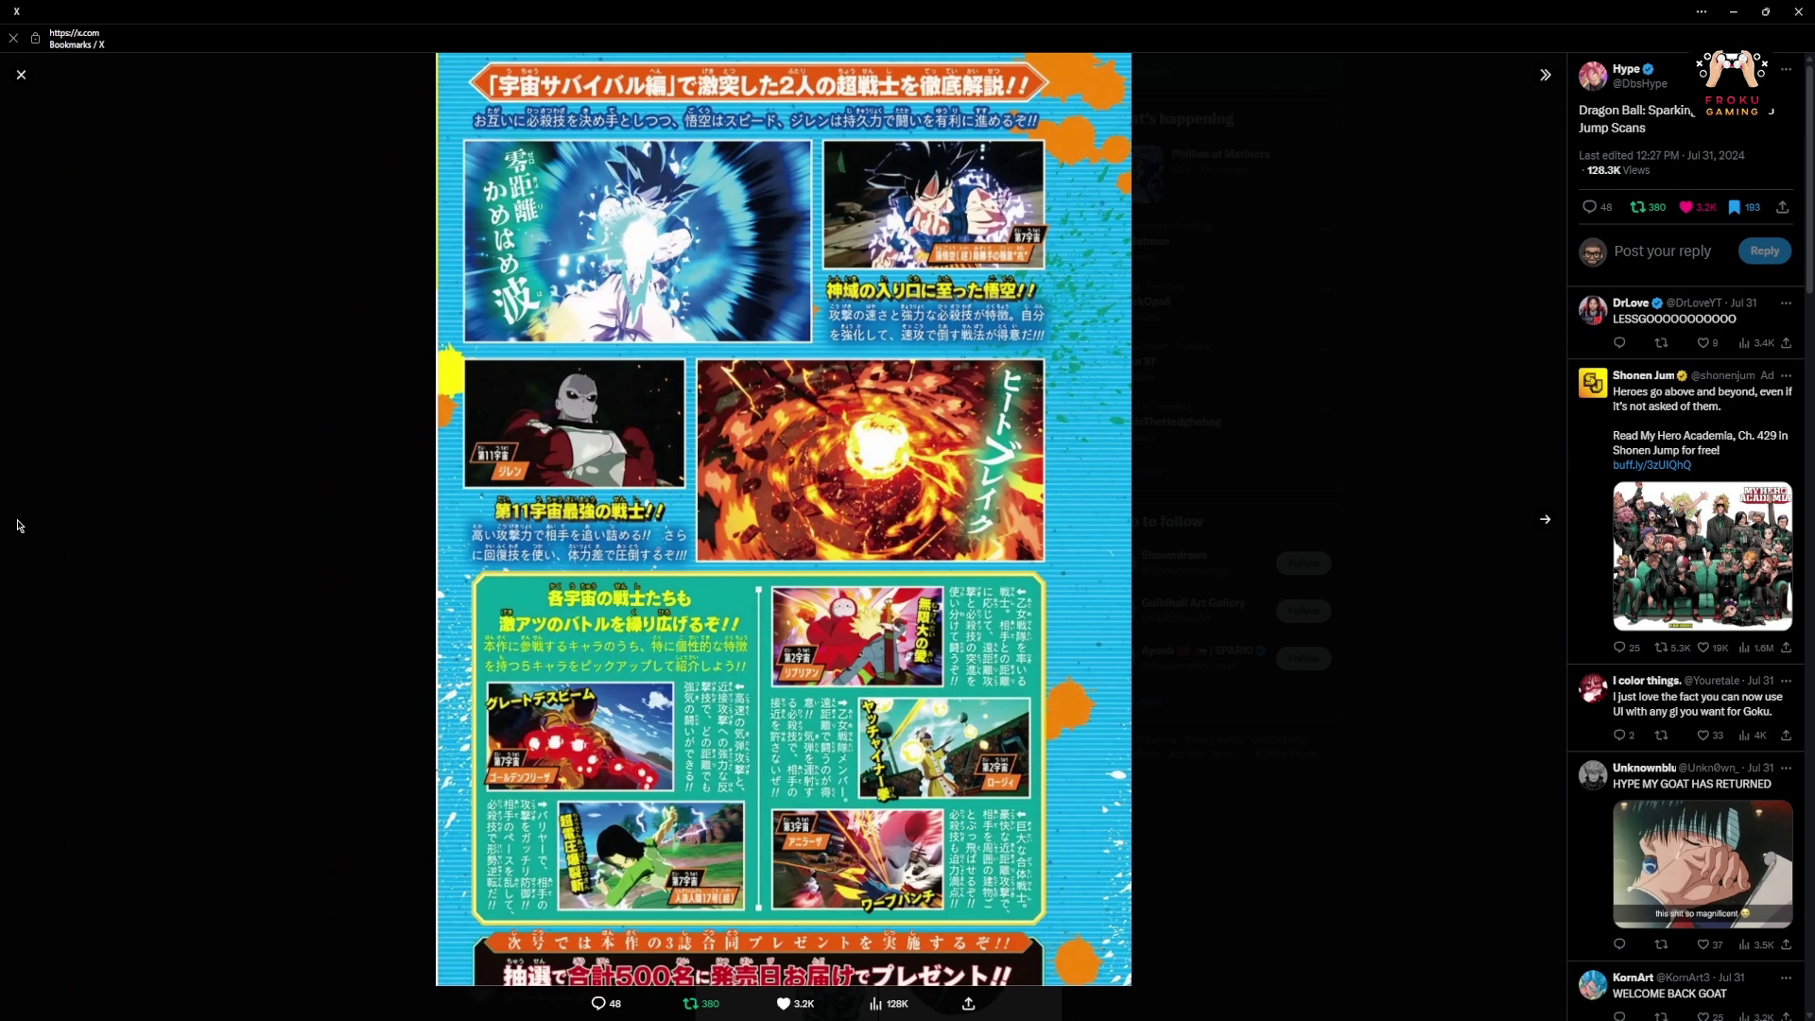
click(1353, 289)
scroll(915, 219, up, 1)
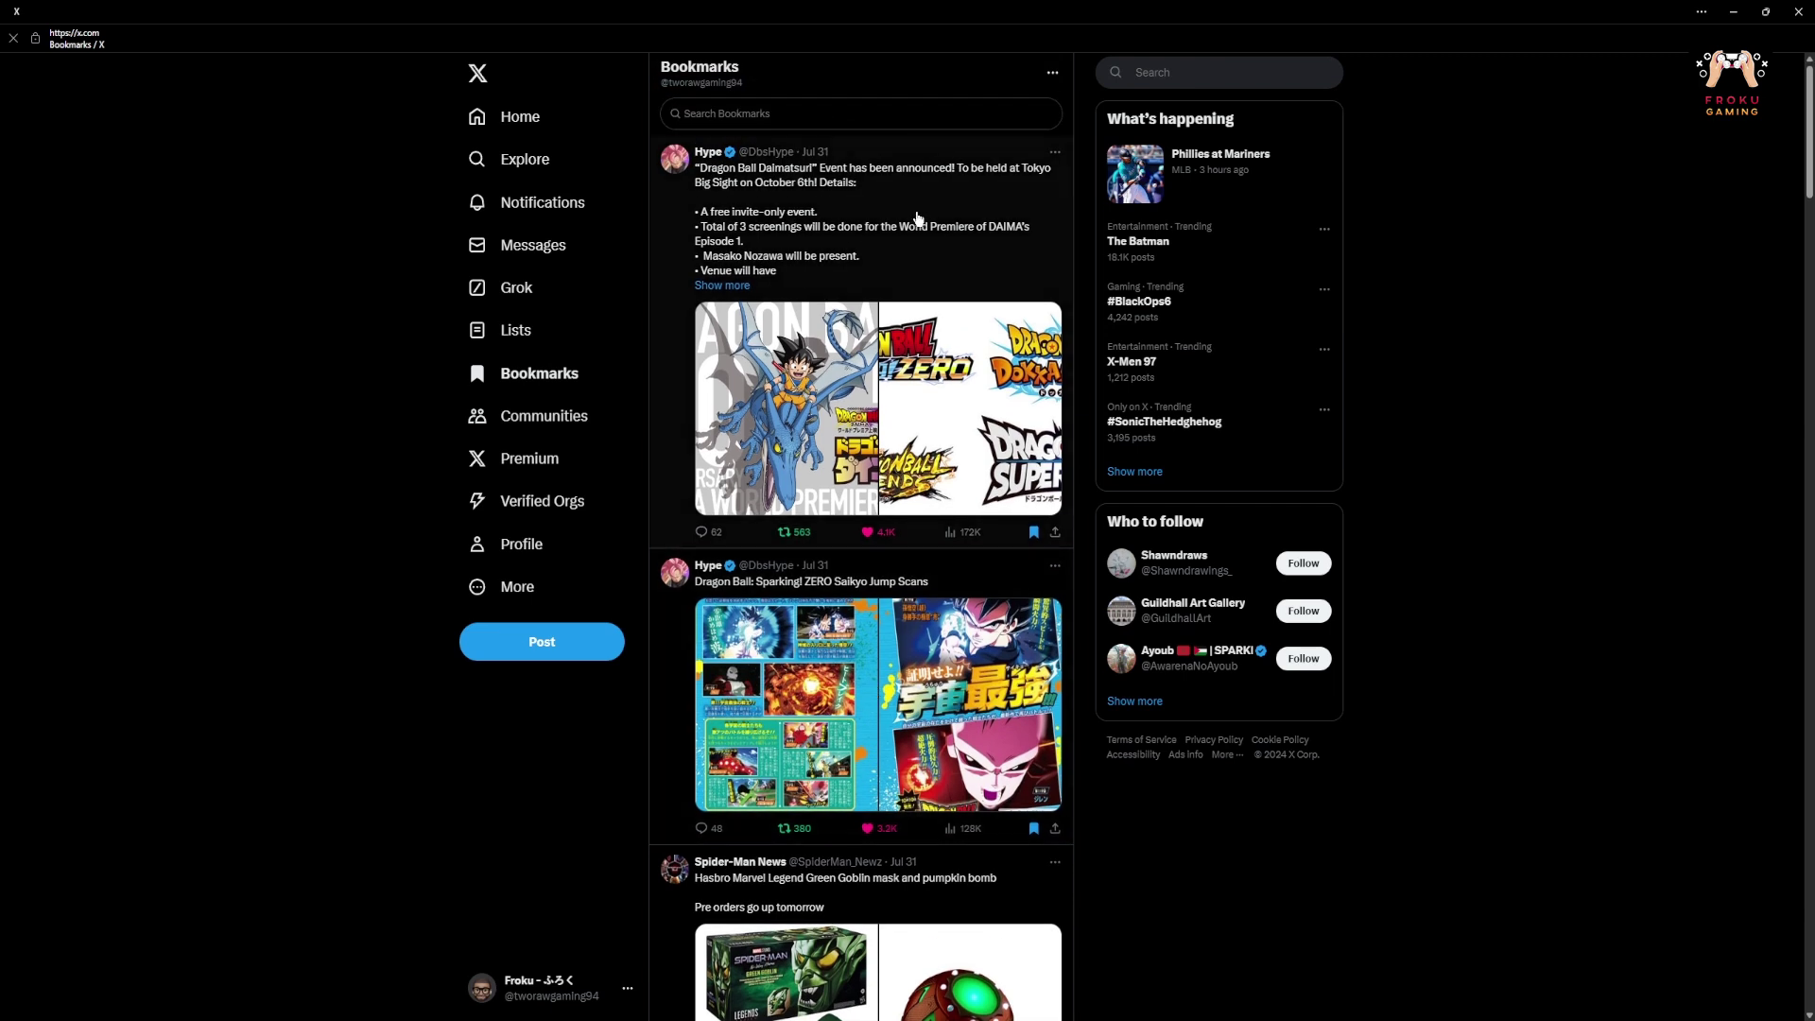
Open the Daimatsuri post, highlight its Episode 1, Main Stage and October 6th phrases, and enlarge the poster
click(891, 165)
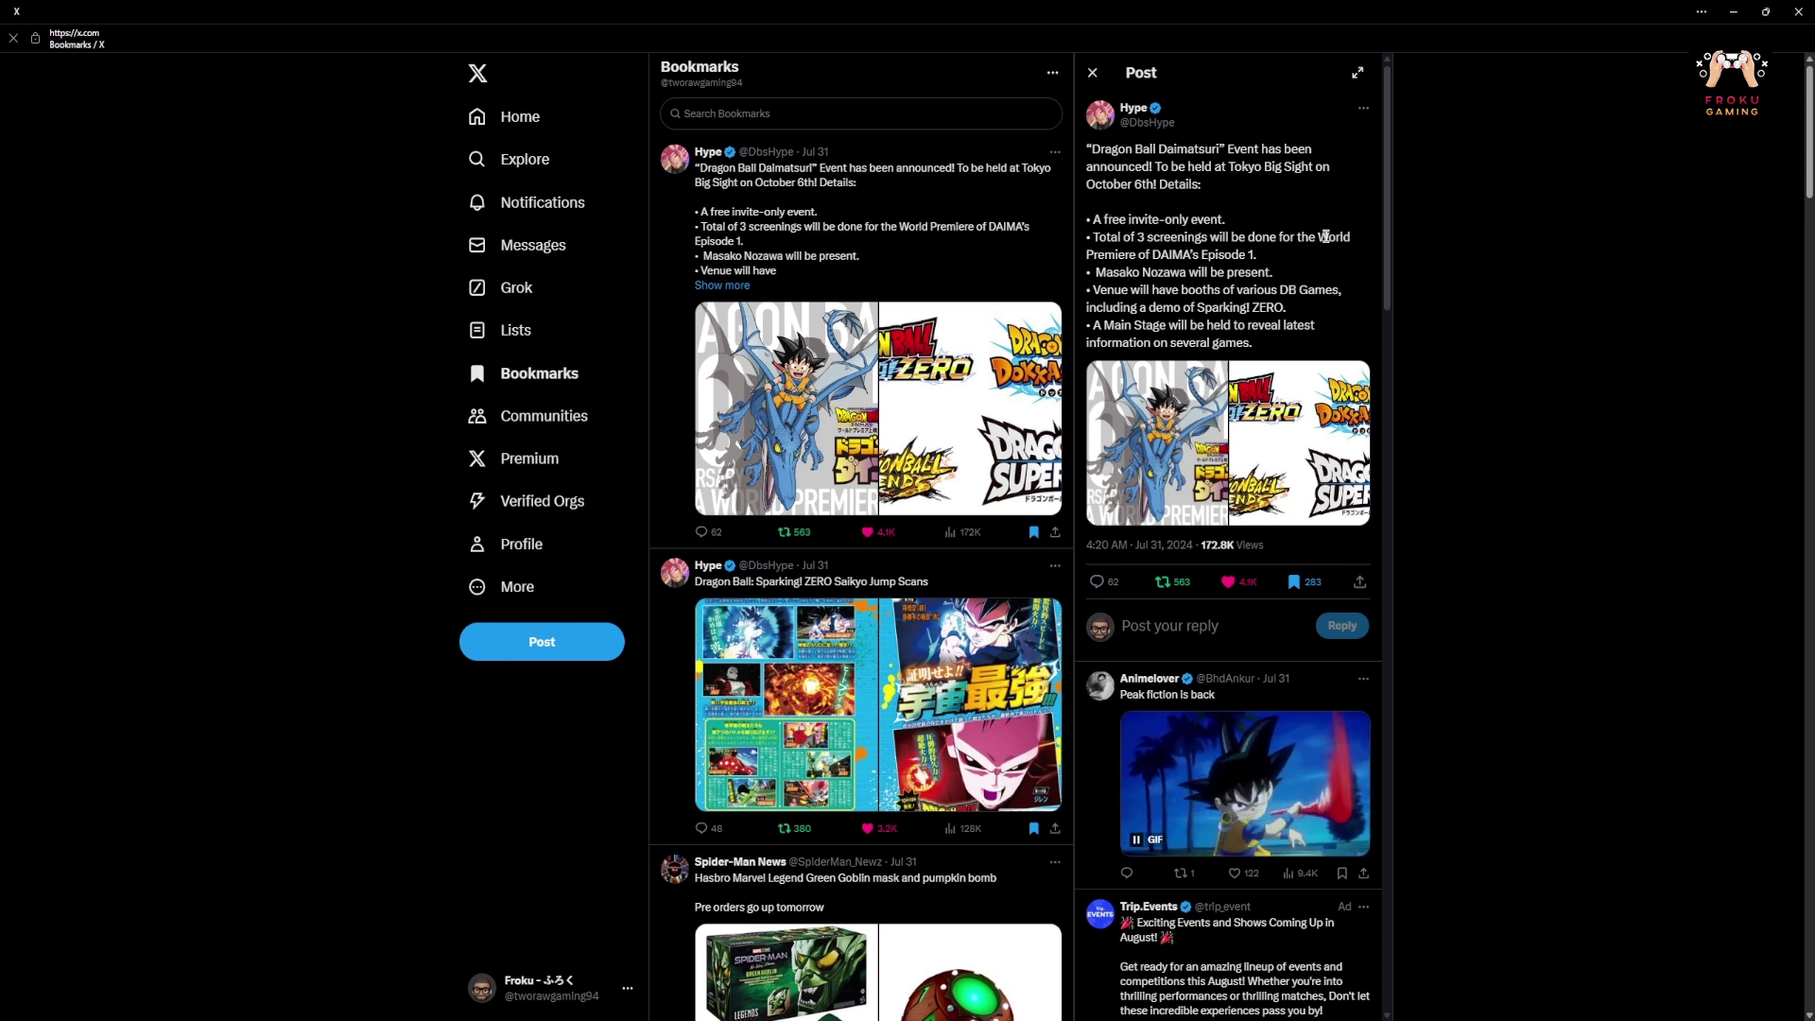
drag(1153, 256, 1364, 269)
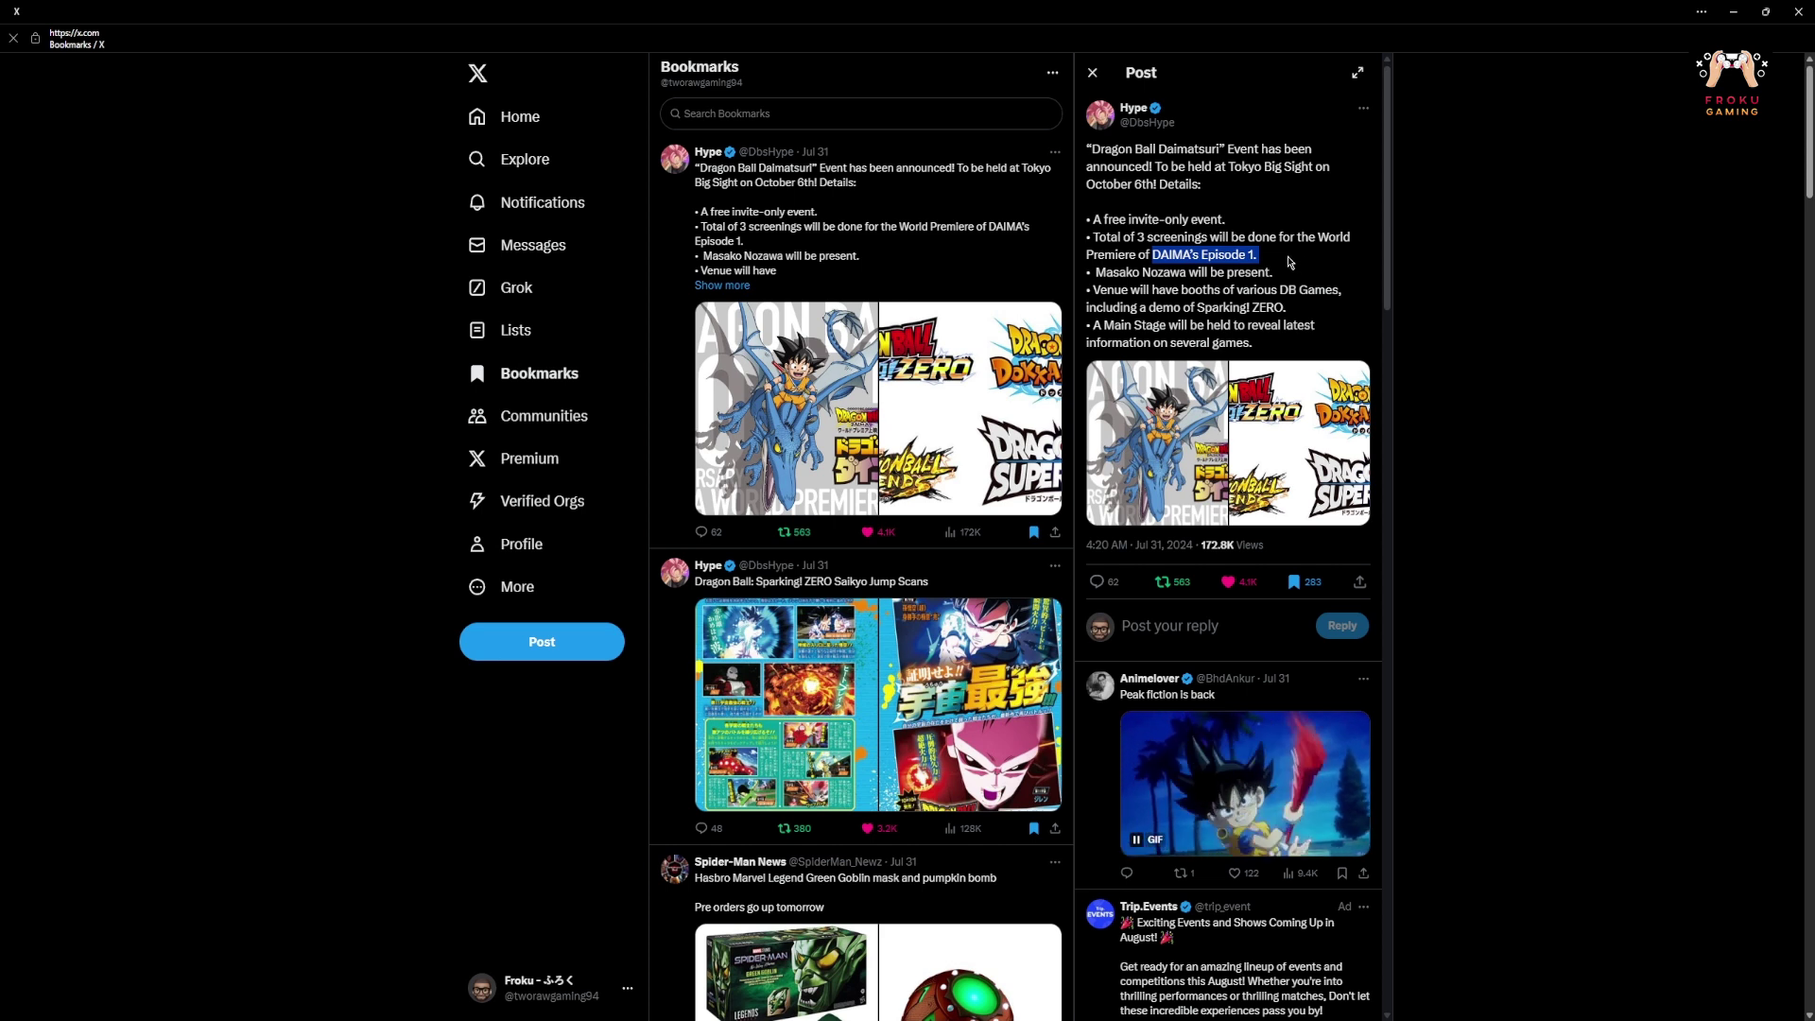
click(1135, 273)
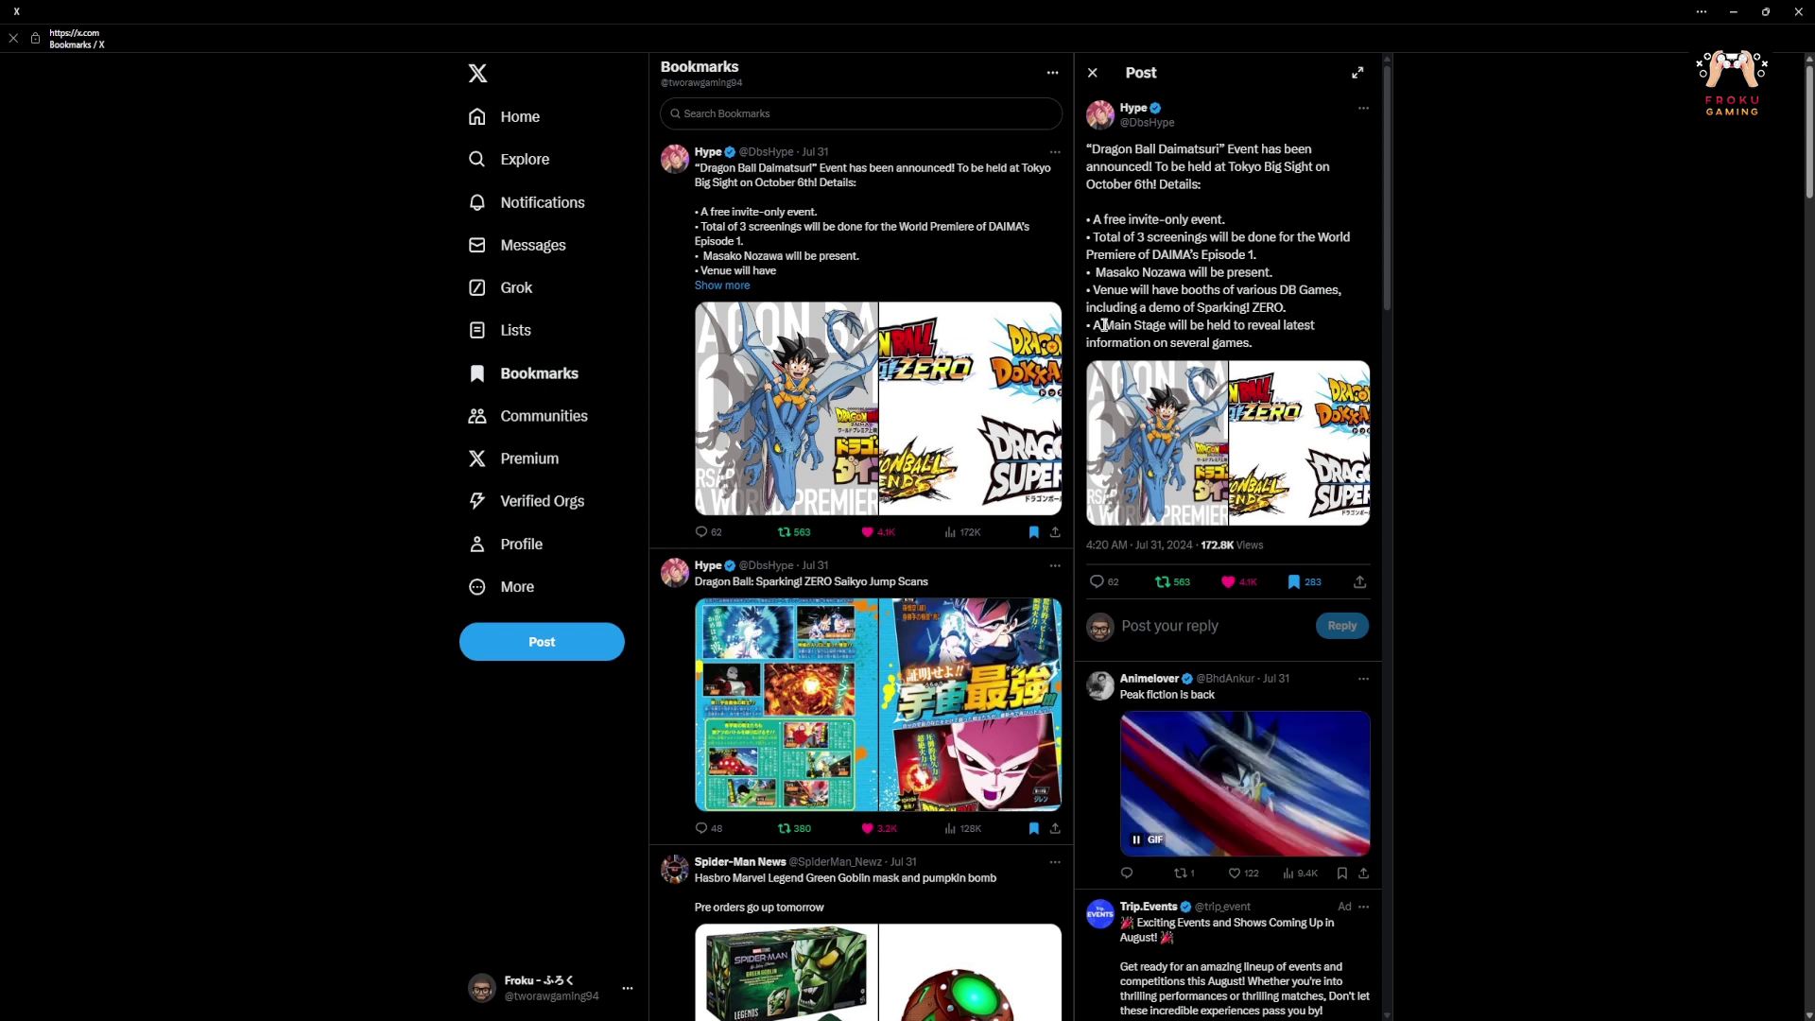
drag(1103, 325, 1279, 340)
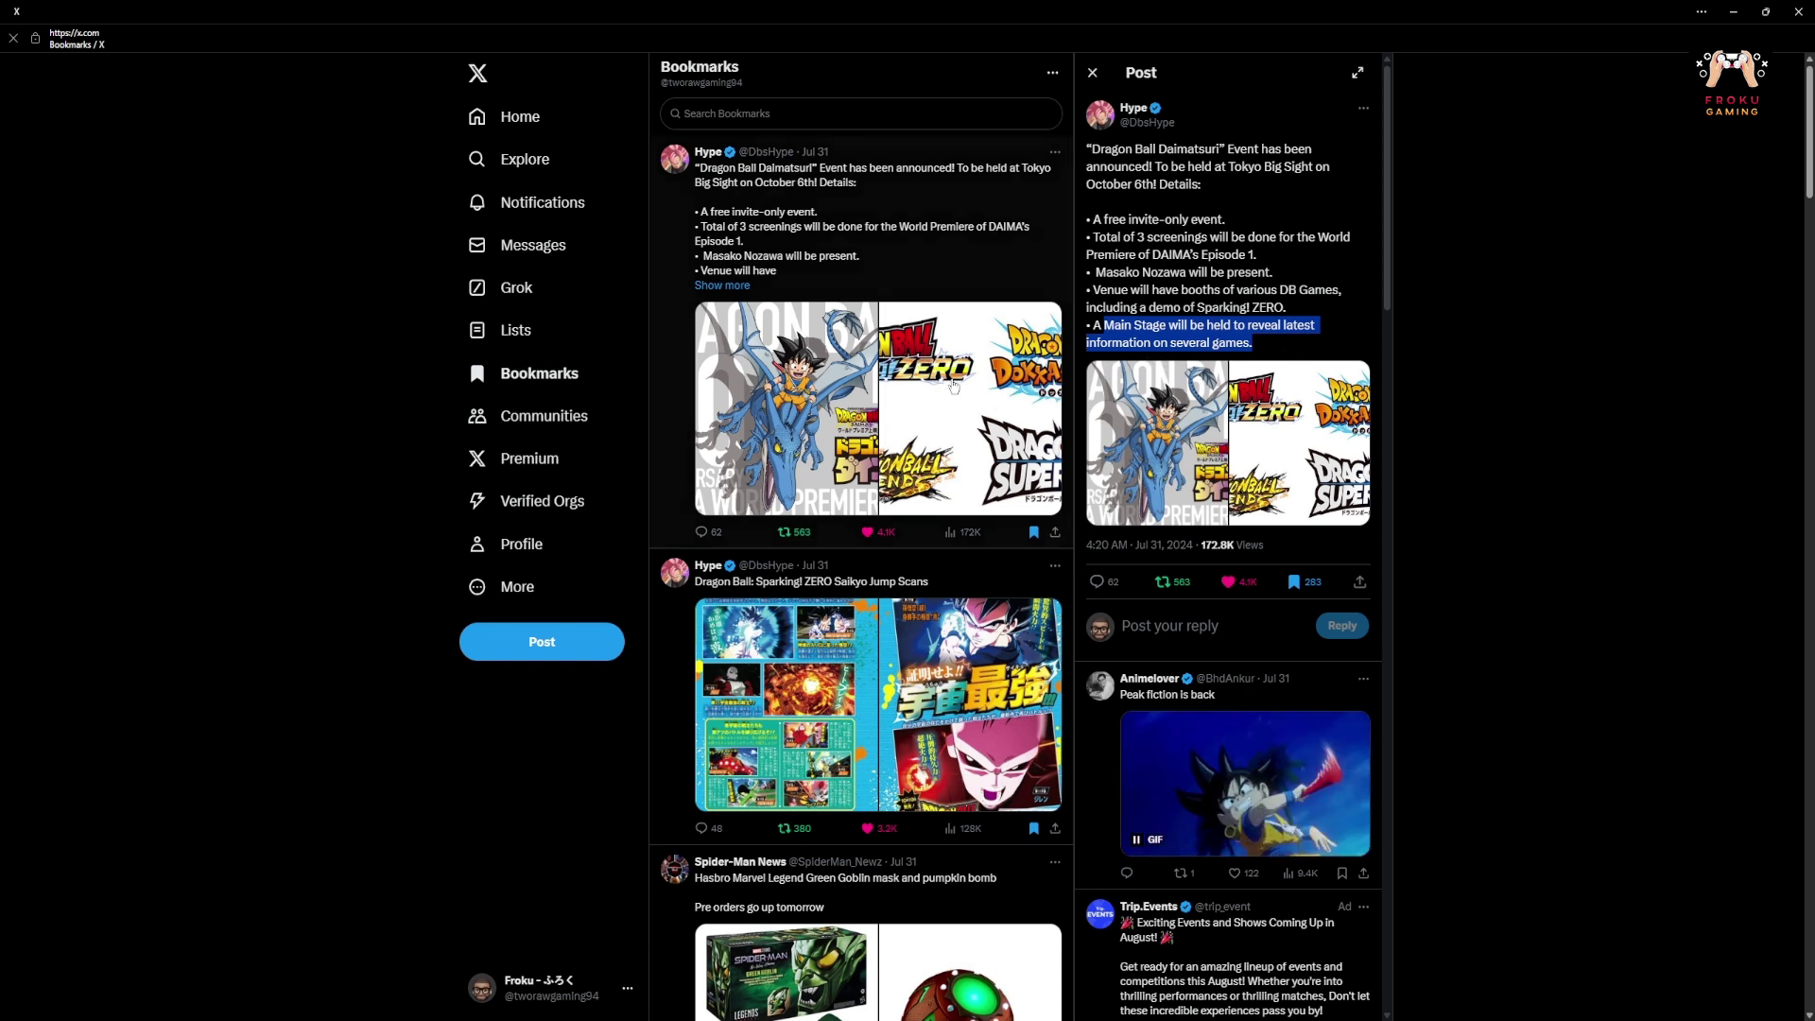
drag(1166, 185, 1126, 186)
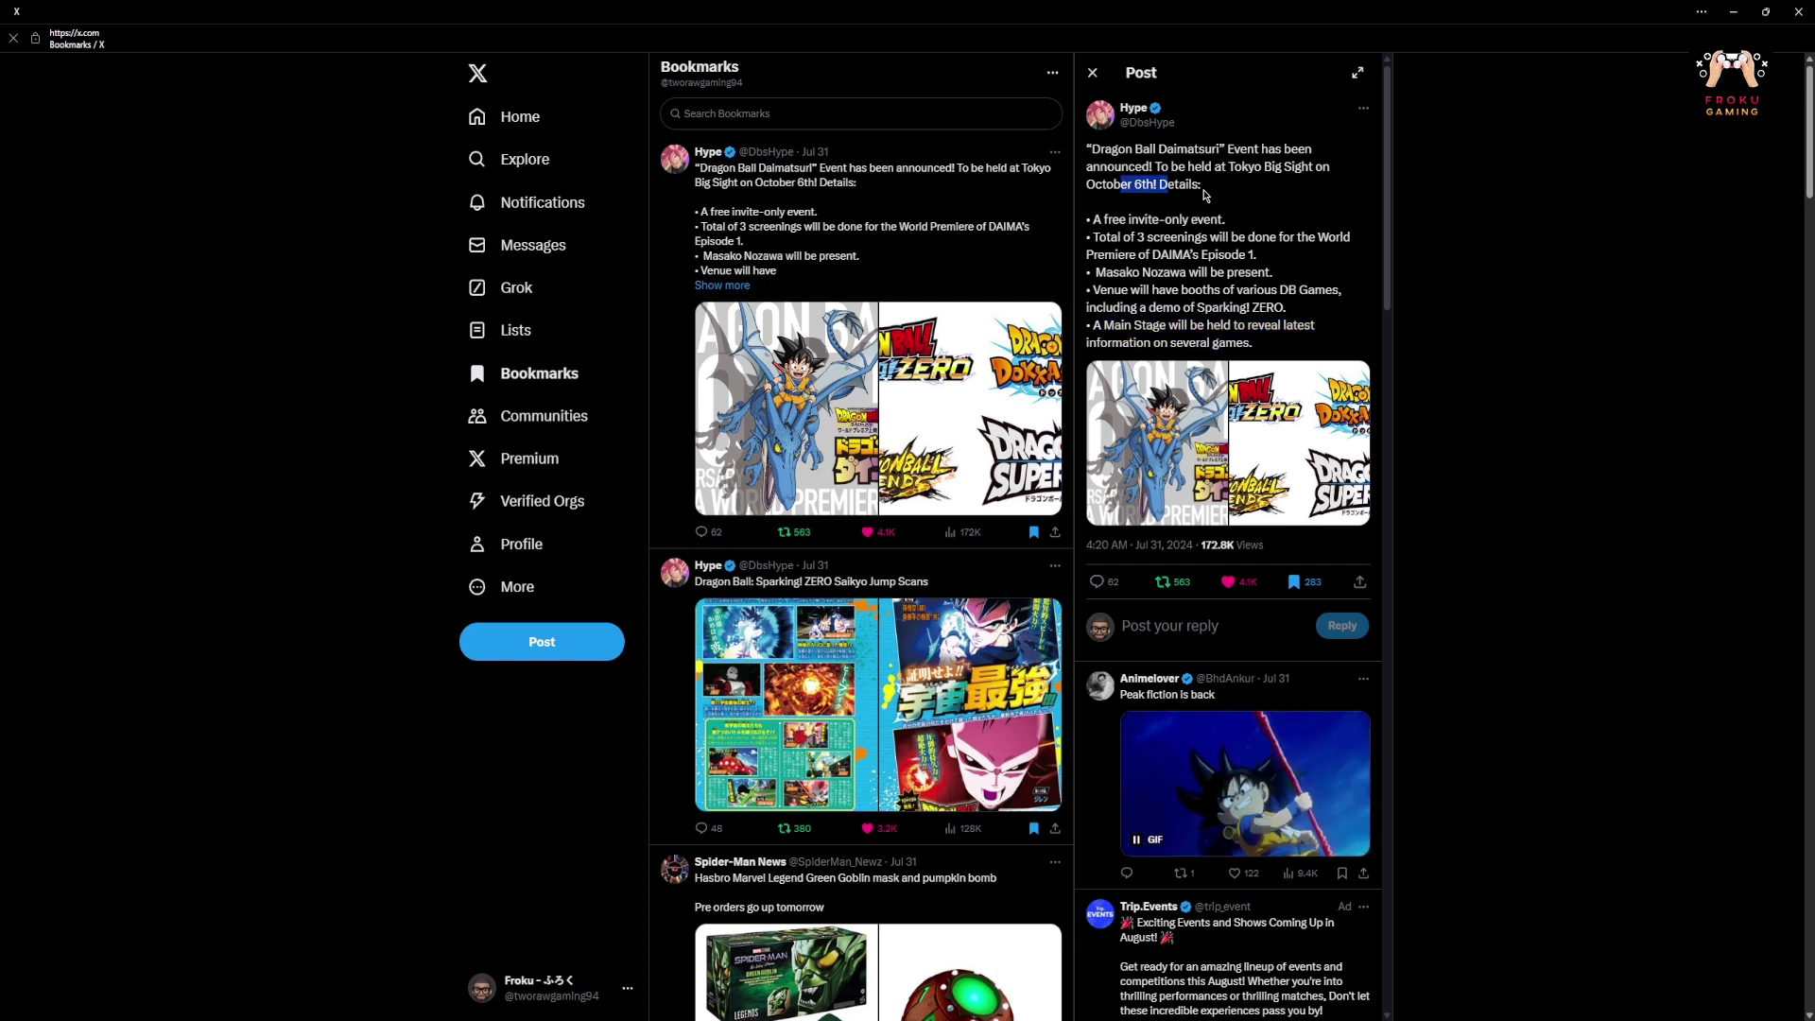
click(1176, 474)
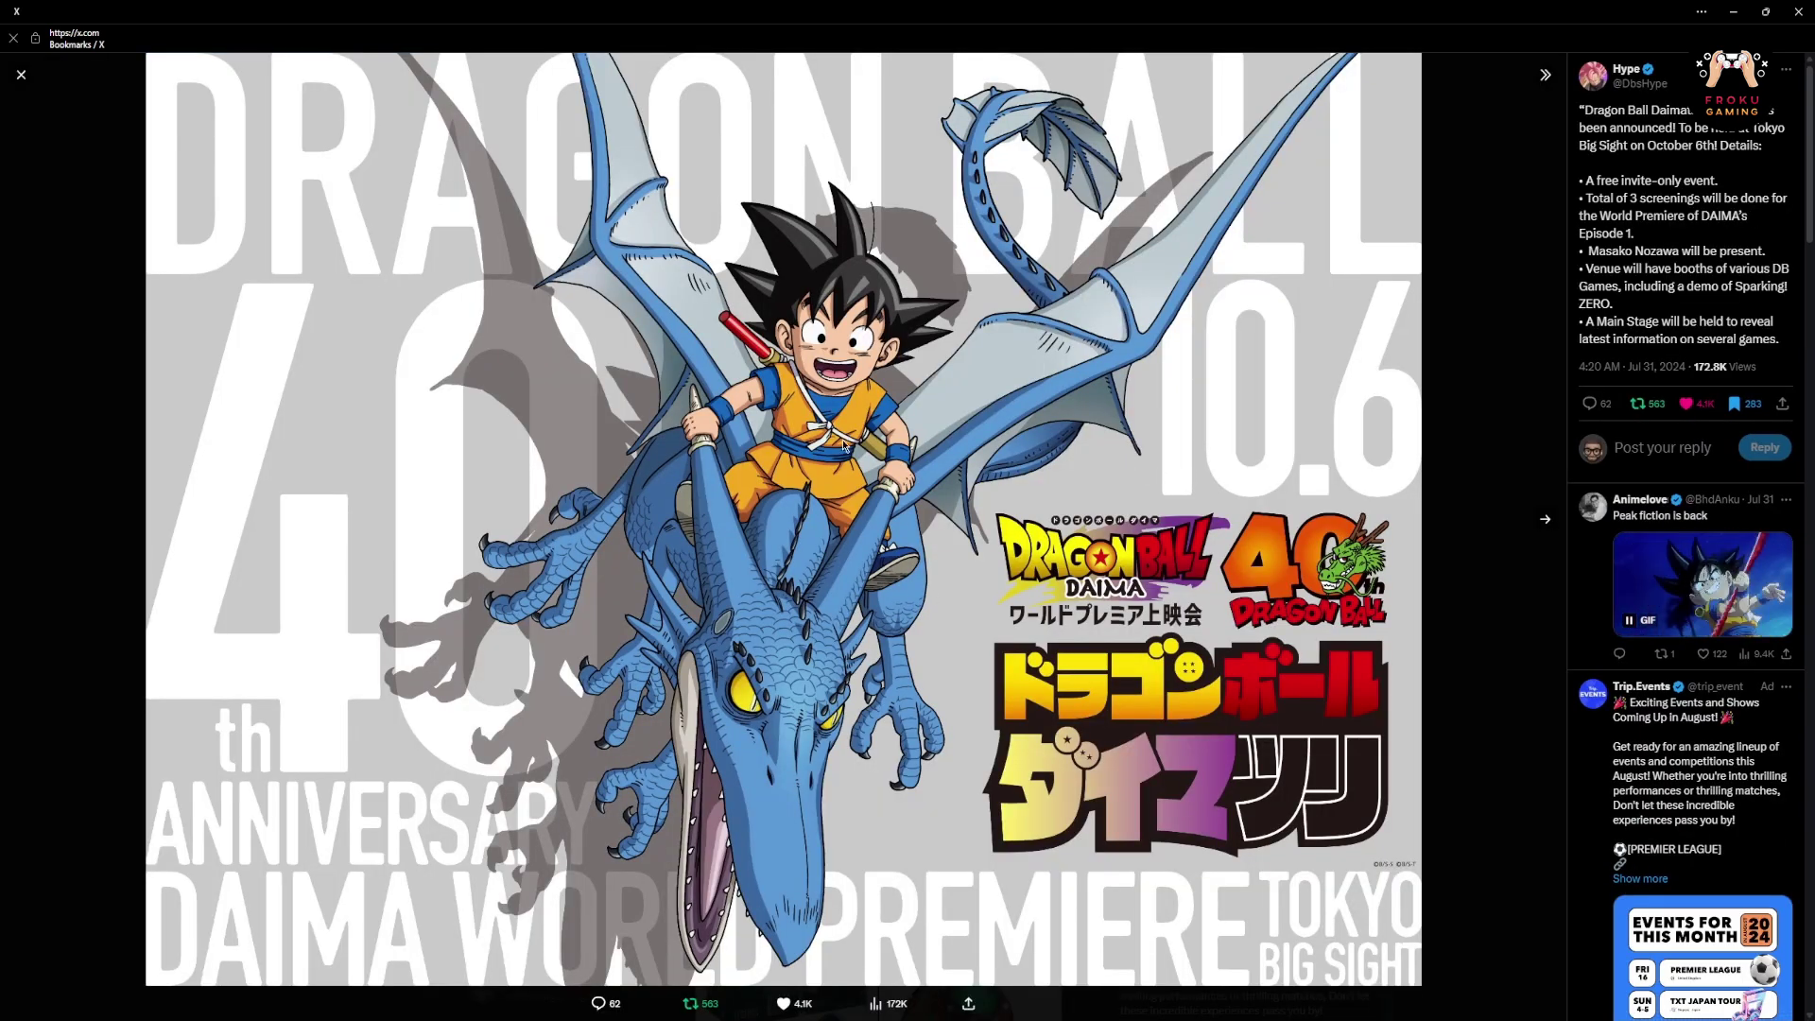
View the second image of four Dragon Ball game logos, then close the full-size viewer
click(1544, 522)
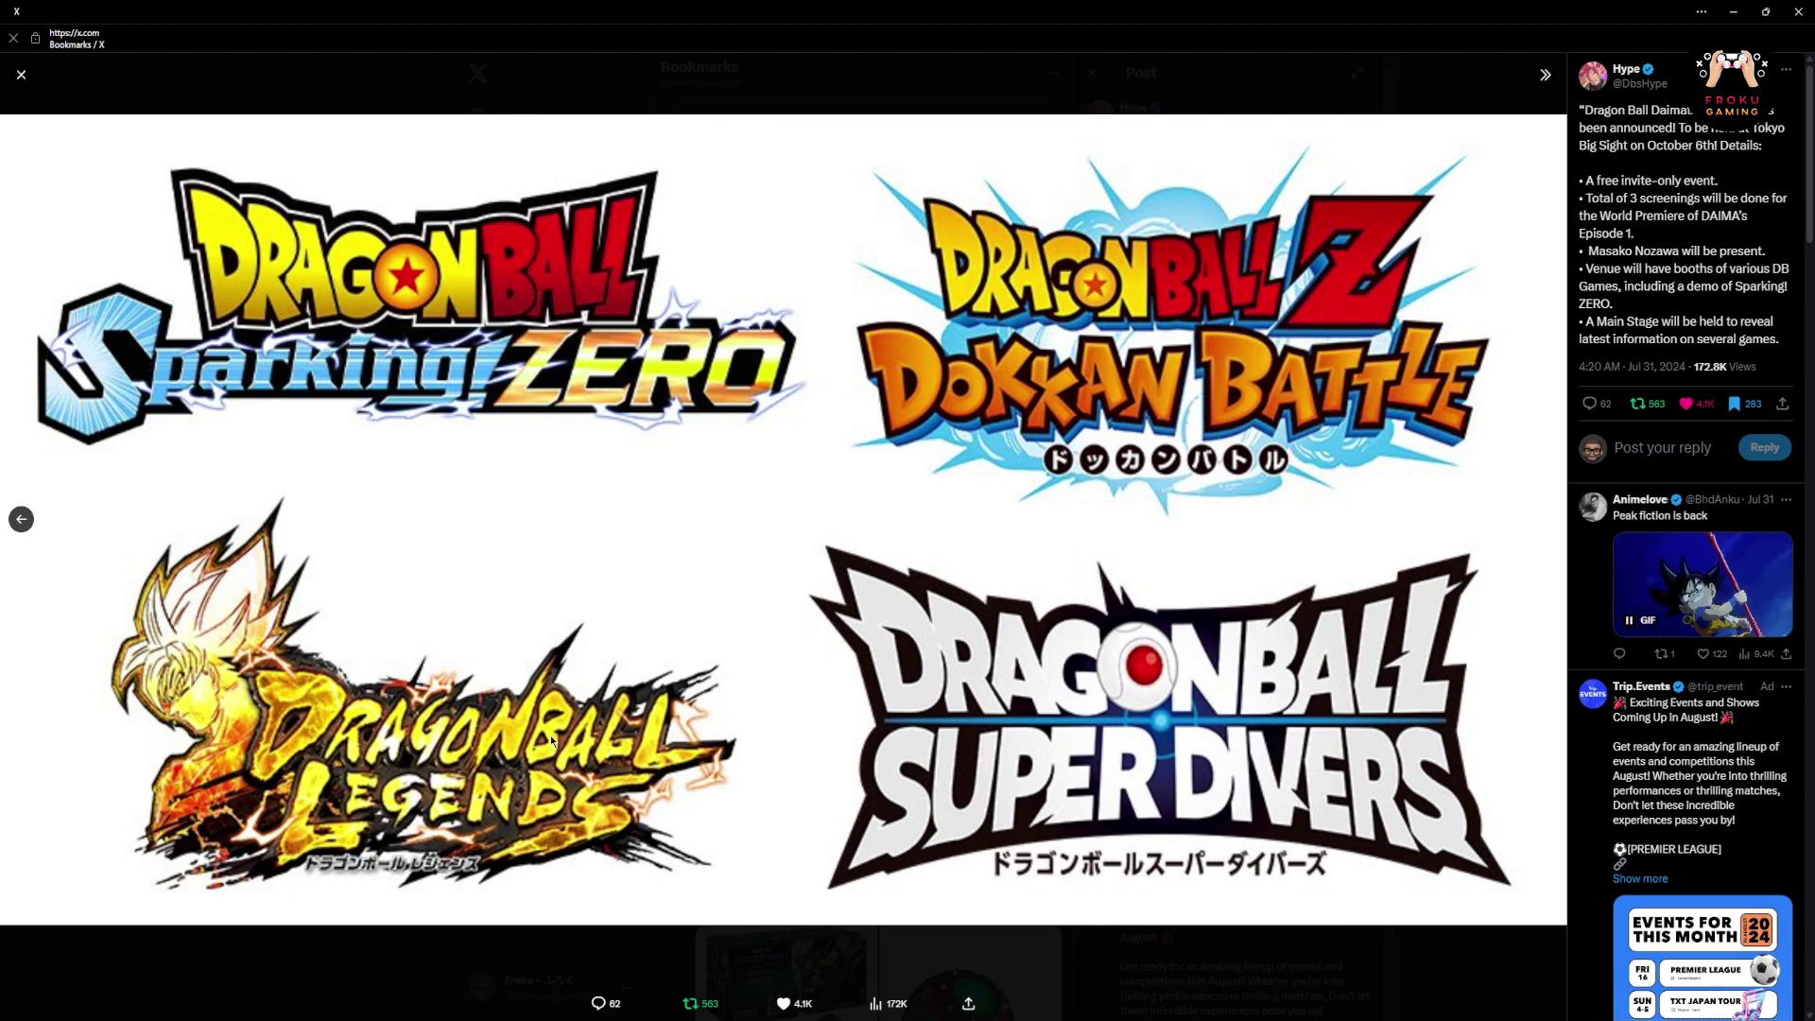
click(26, 78)
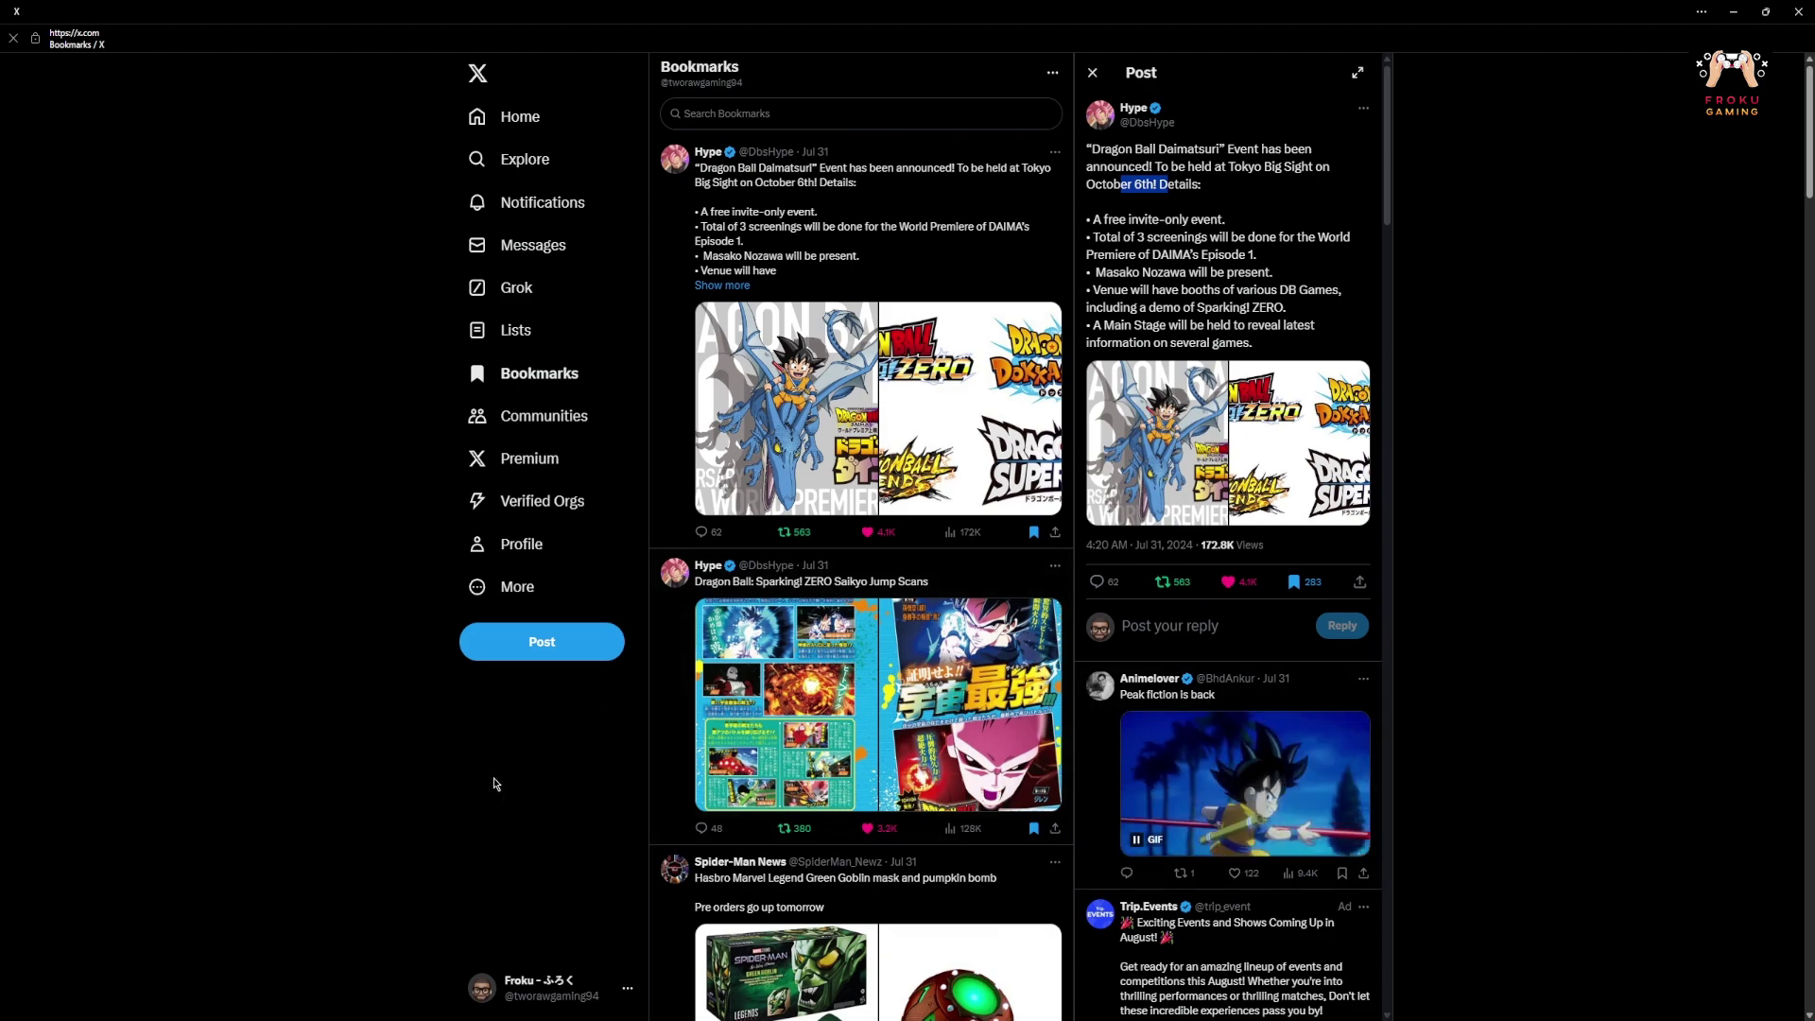
scroll(883, 922, down, 1)
scroll(884, 922, down, 1)
scroll(883, 923, up, 1)
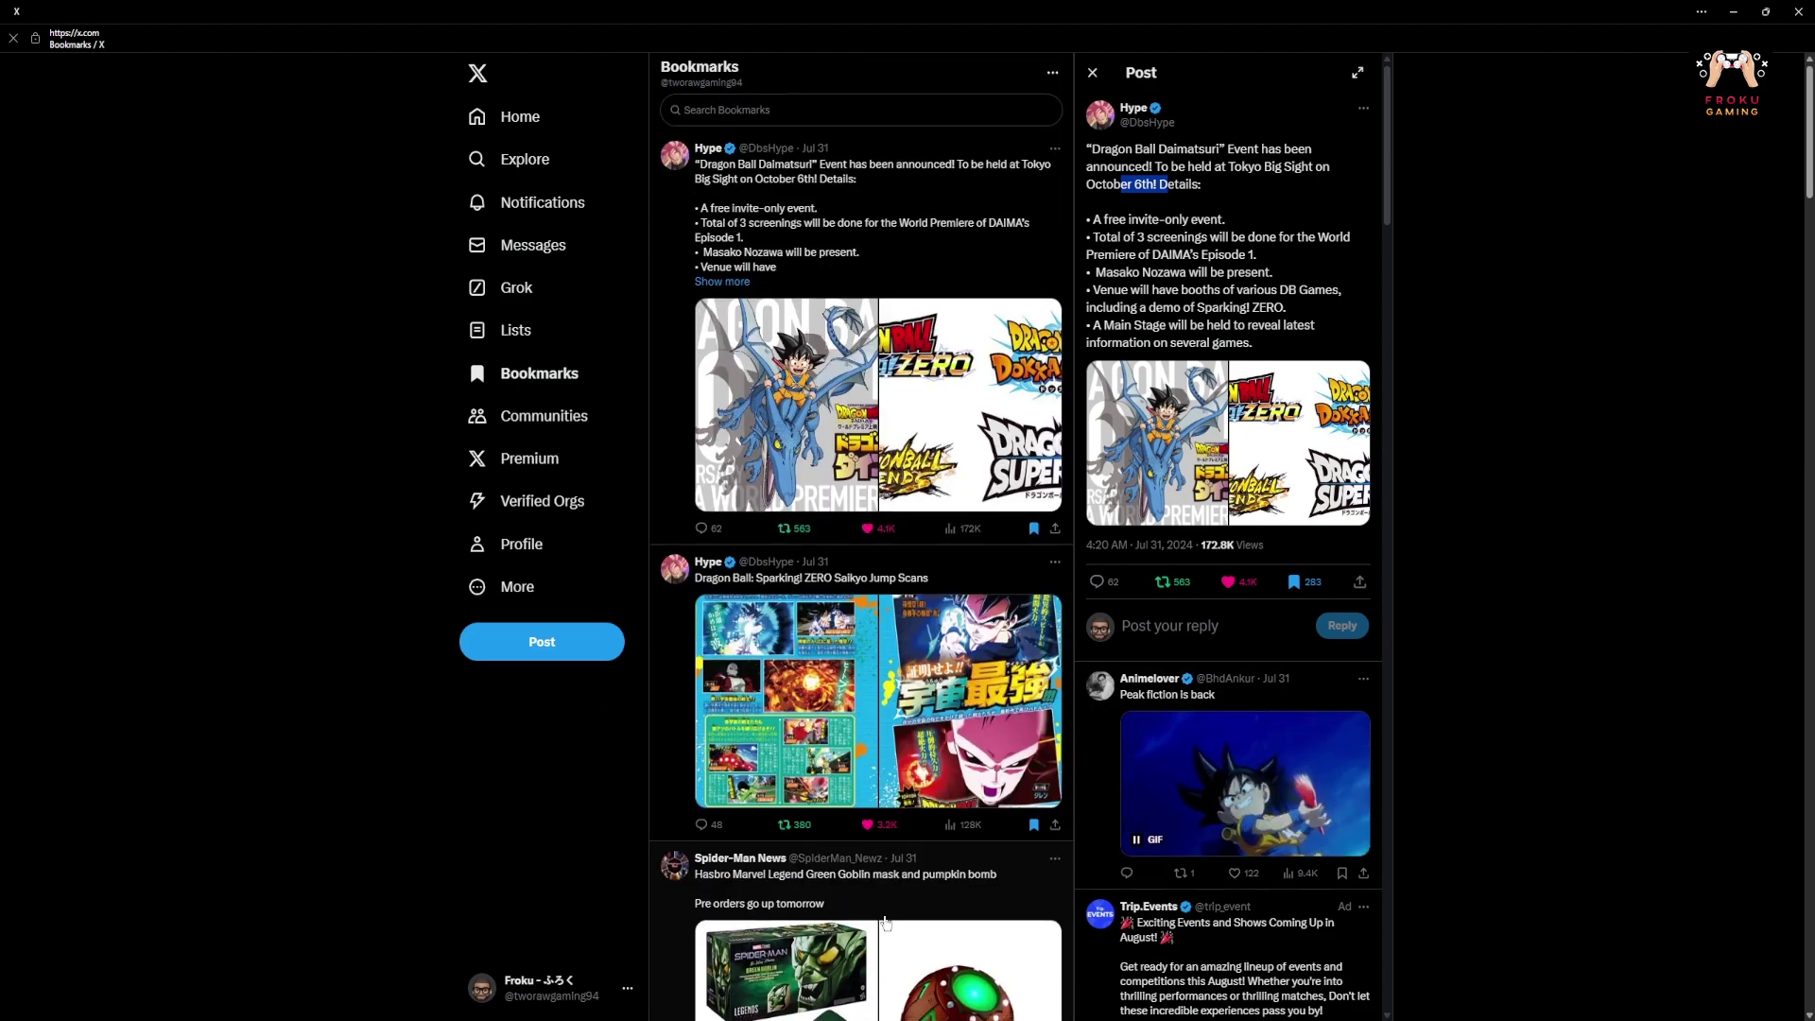
scroll(884, 922, down, 3)
scroll(884, 923, down, 3)
scroll(884, 922, down, 3)
scroll(884, 921, down, 1)
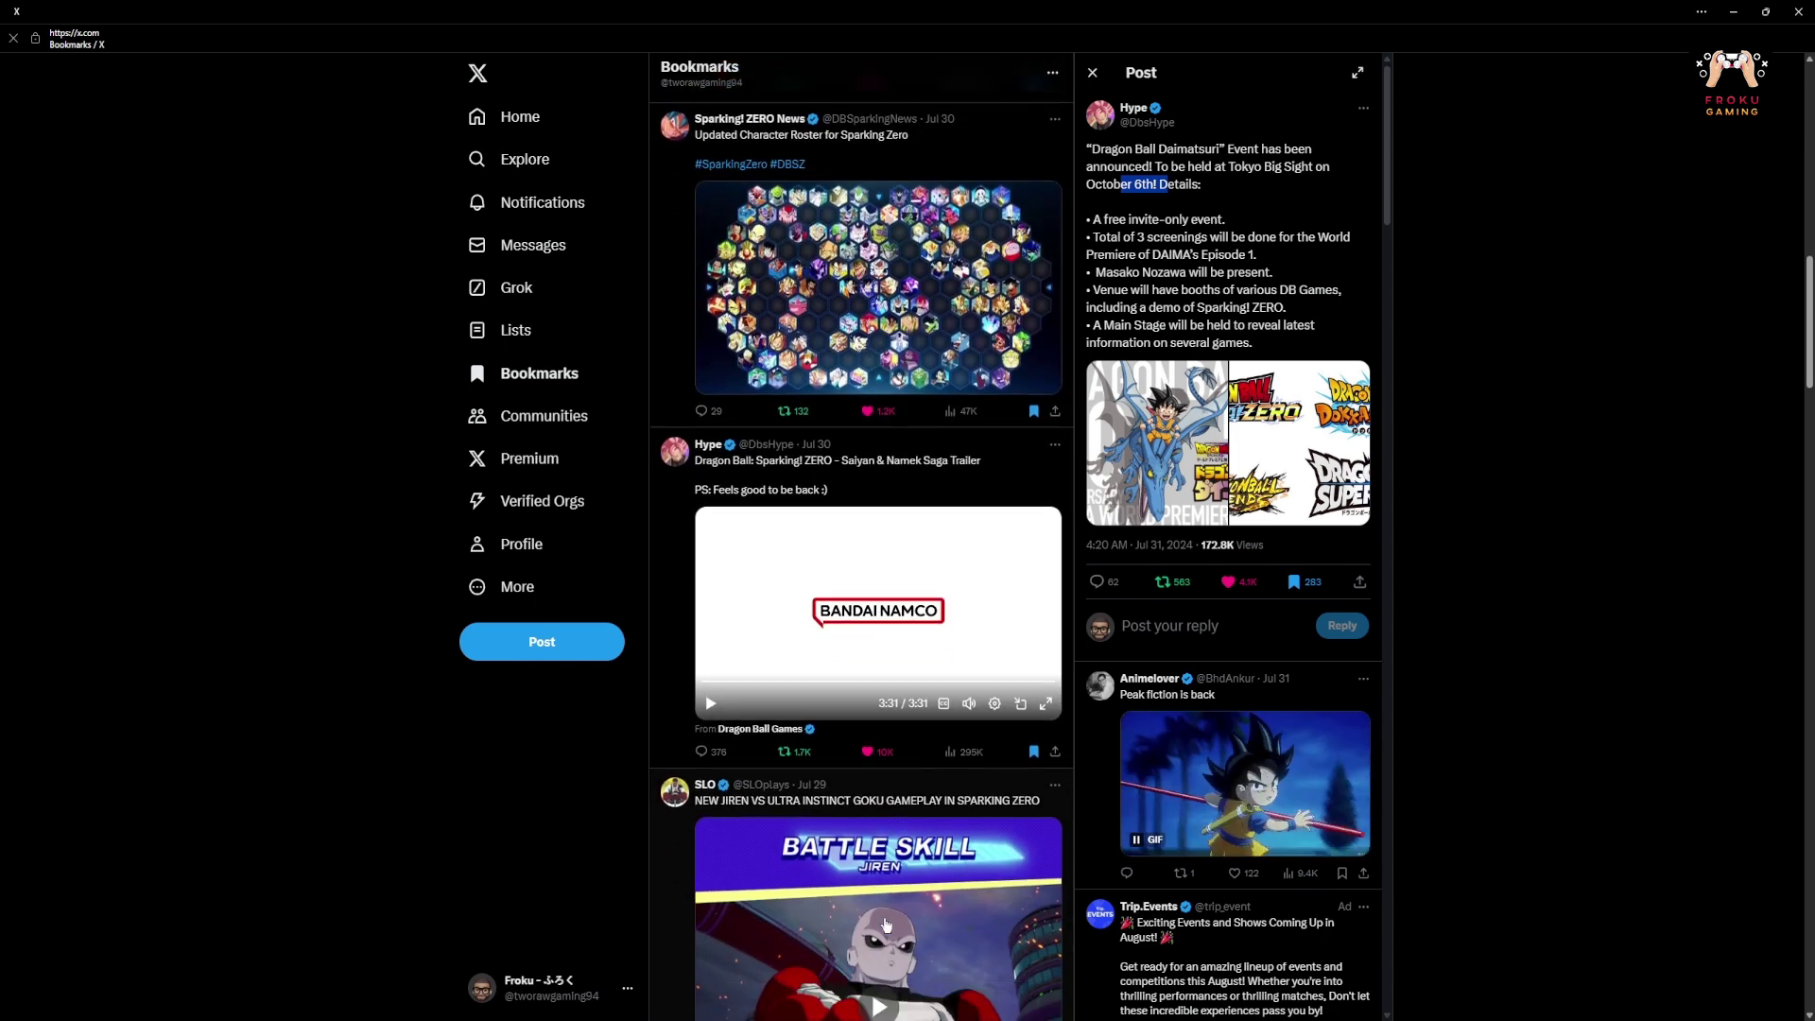
scroll(883, 921, down, 1)
scroll(884, 922, down, 1)
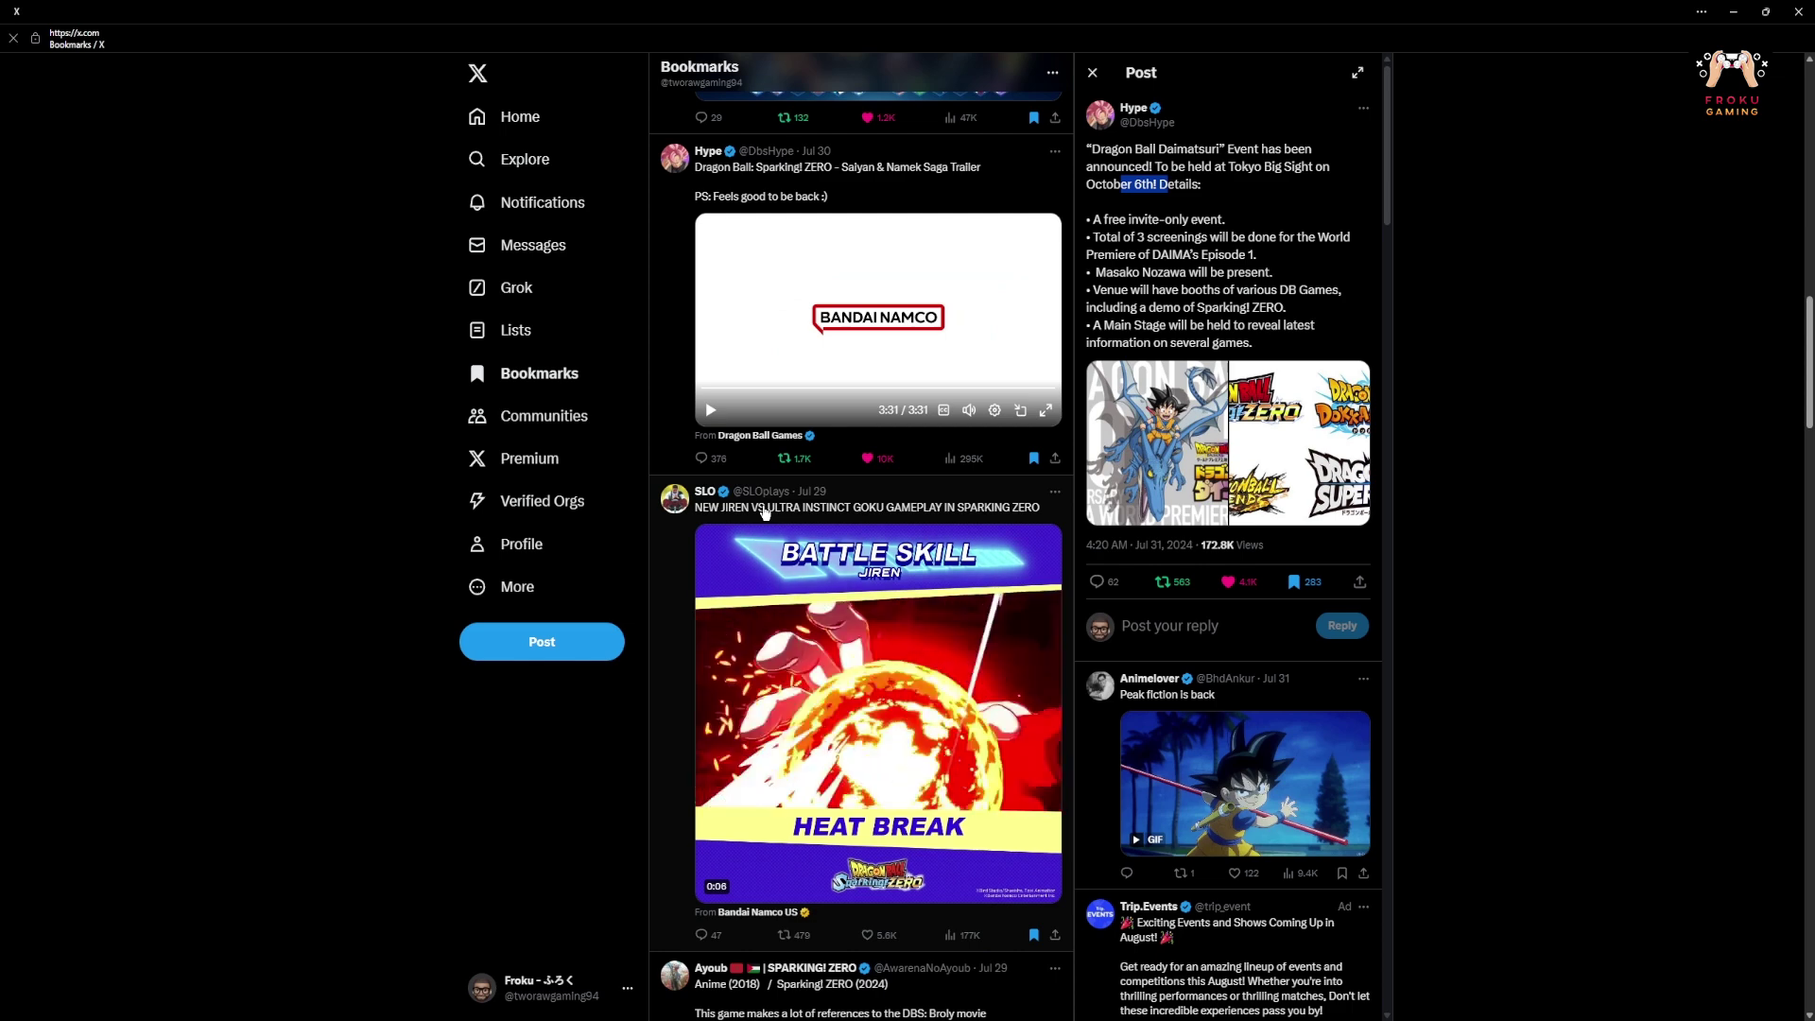
scroll(806, 779, down, 2)
scroll(846, 943, down, 2)
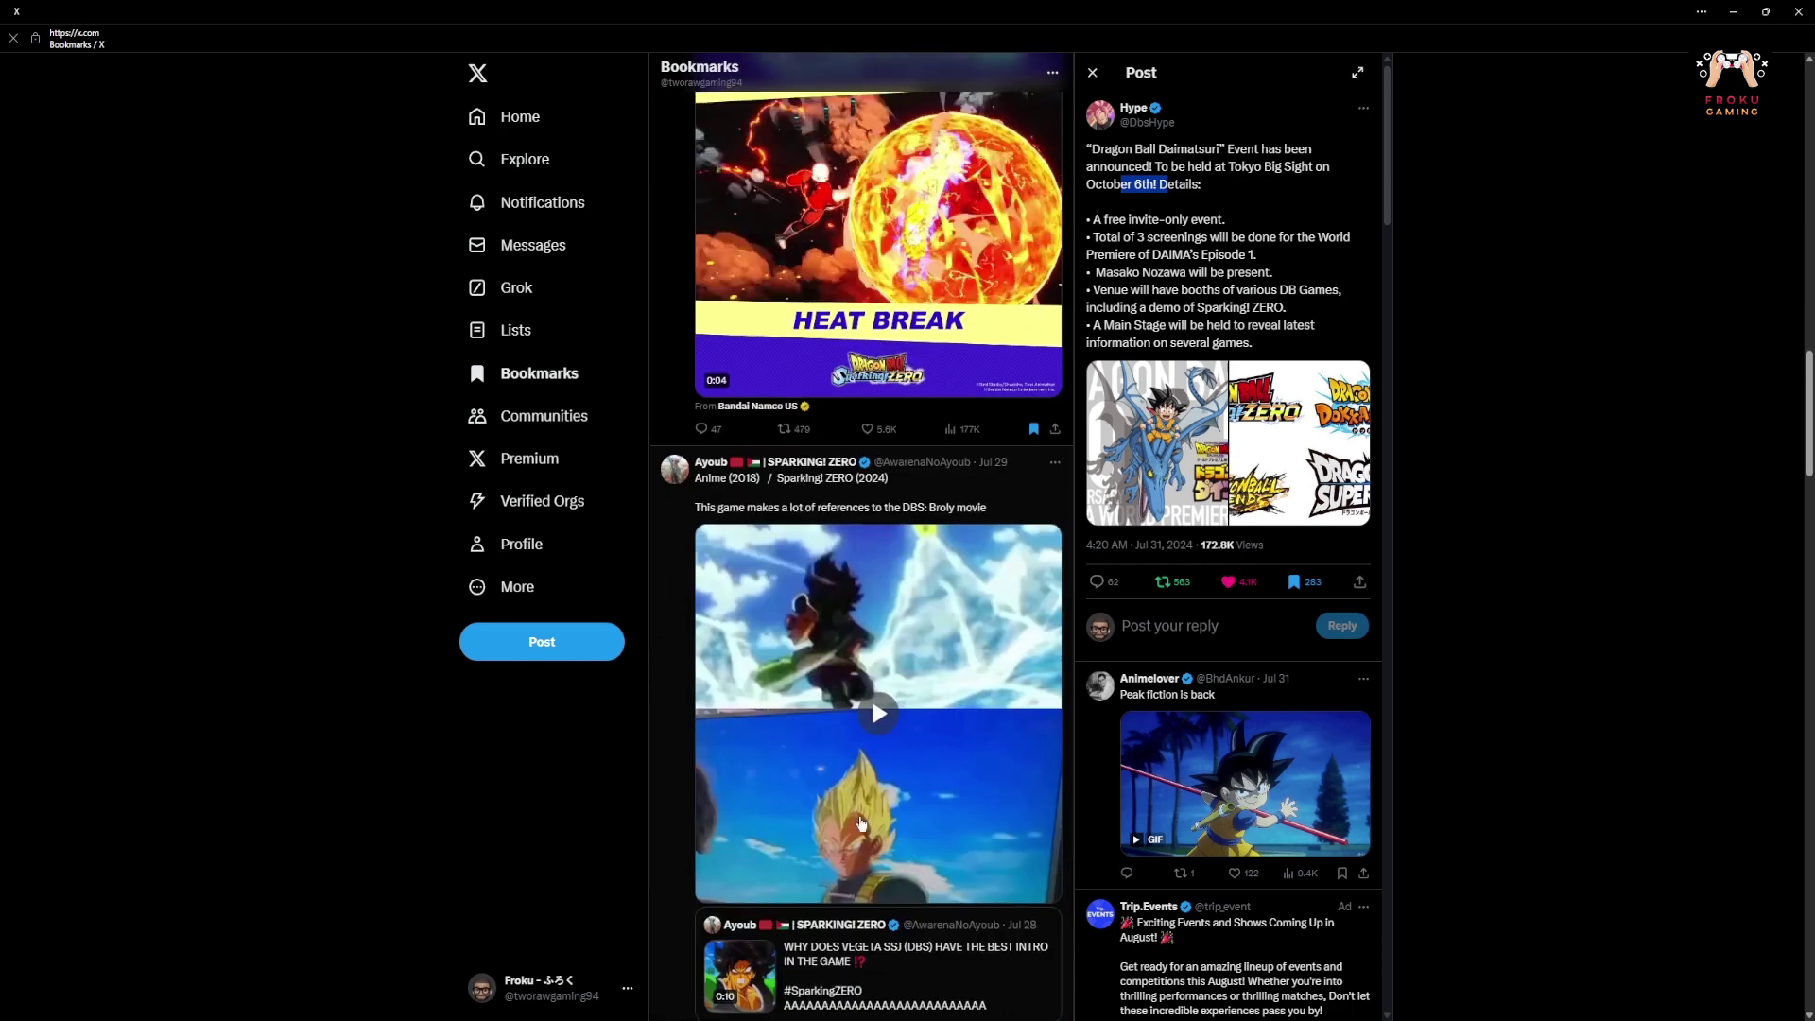
scroll(845, 943, up, 2)
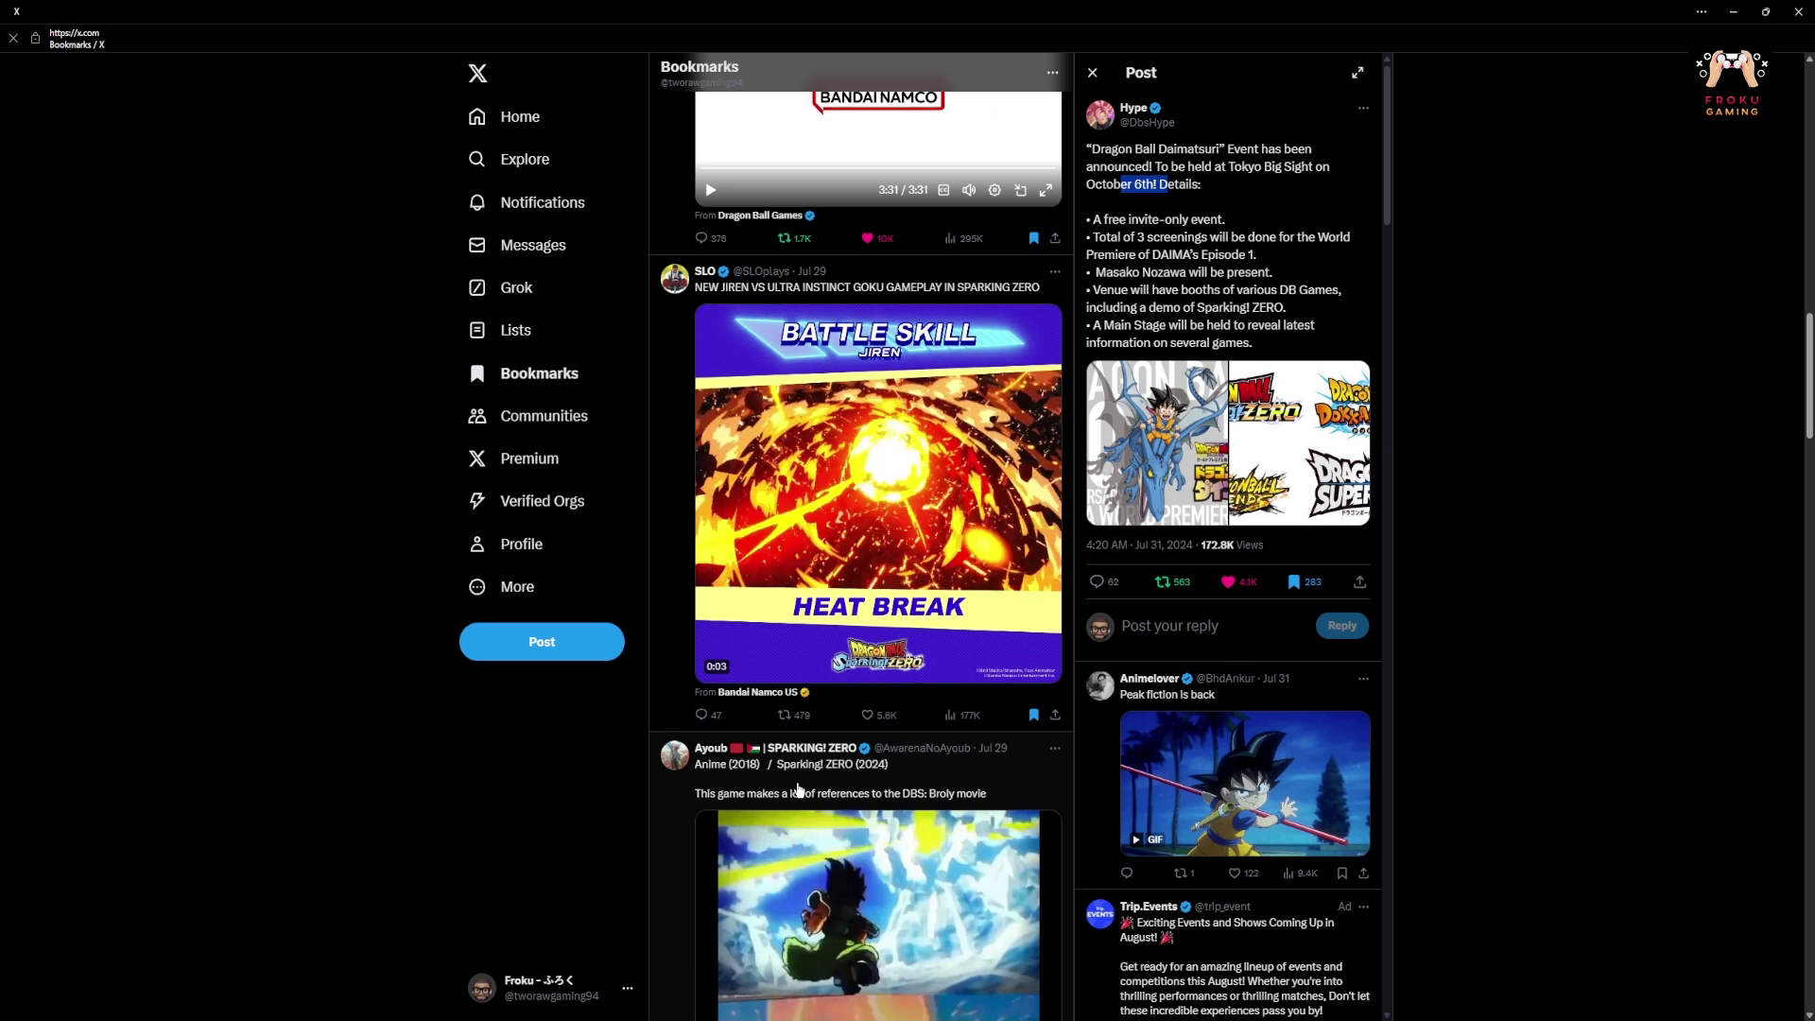
scroll(798, 791, up, 3)
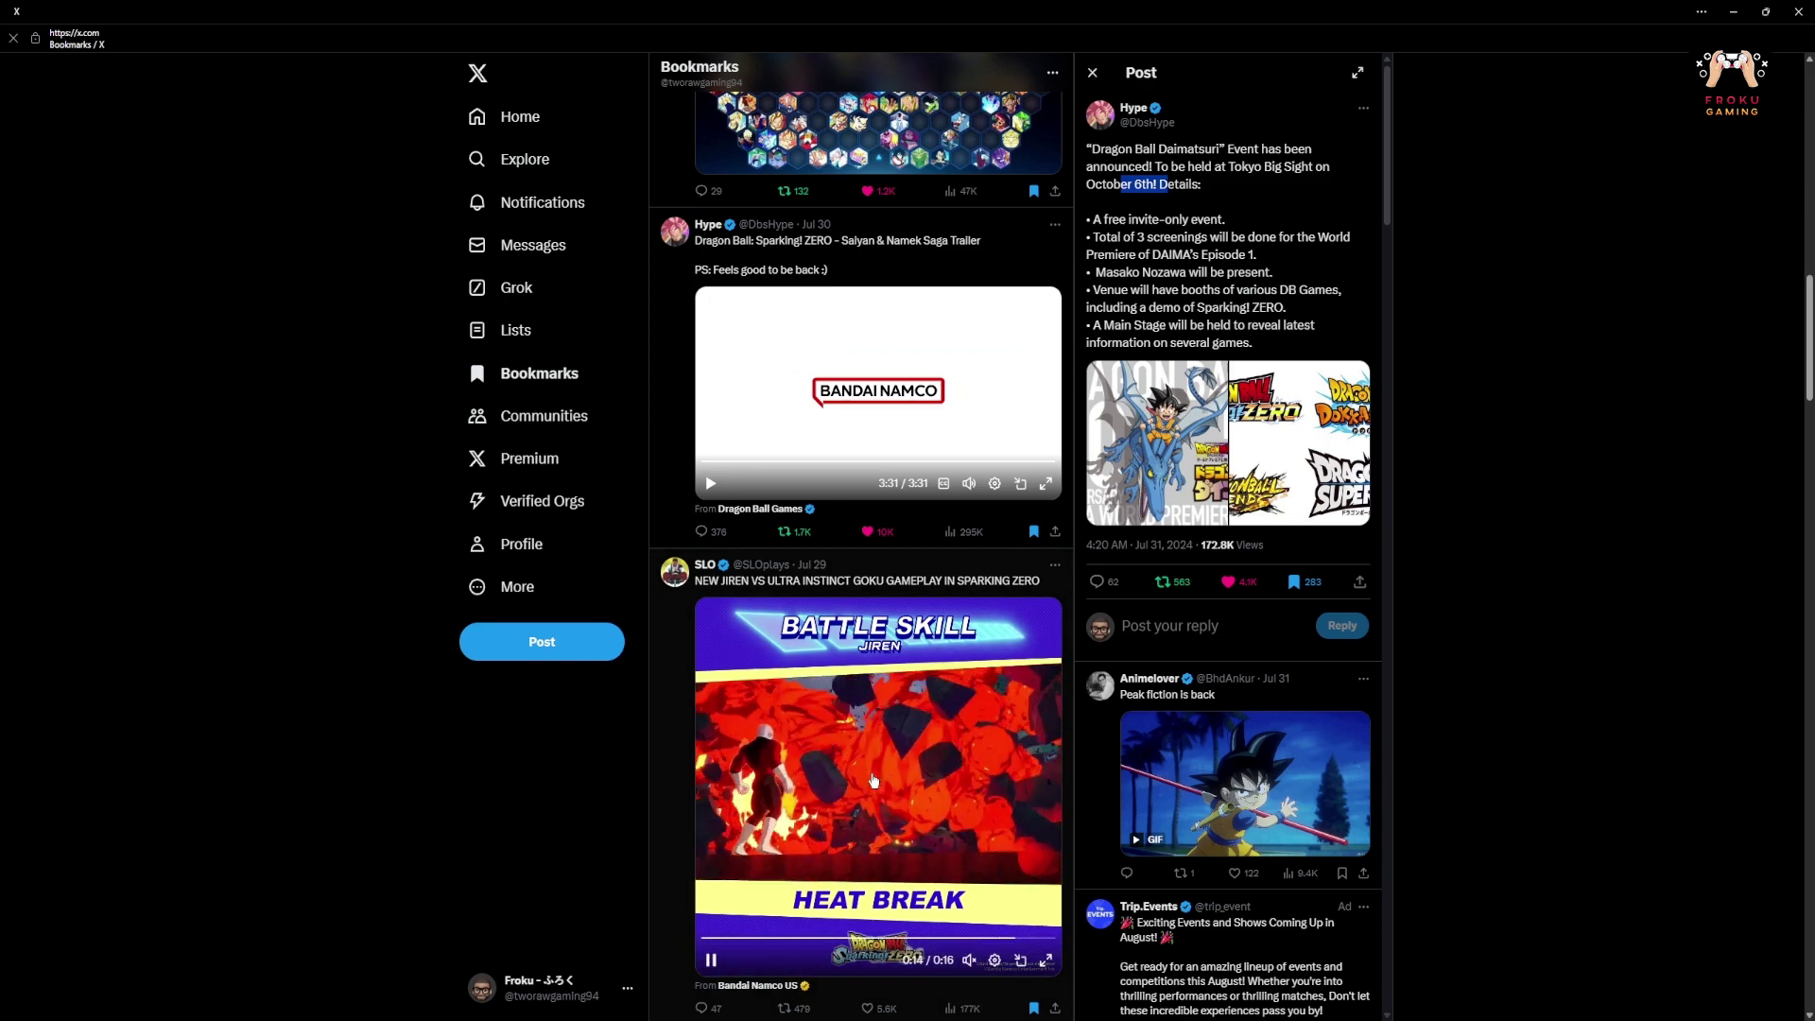
scroll(872, 780, up, 5)
scroll(865, 752, up, 5)
scroll(850, 726, up, 5)
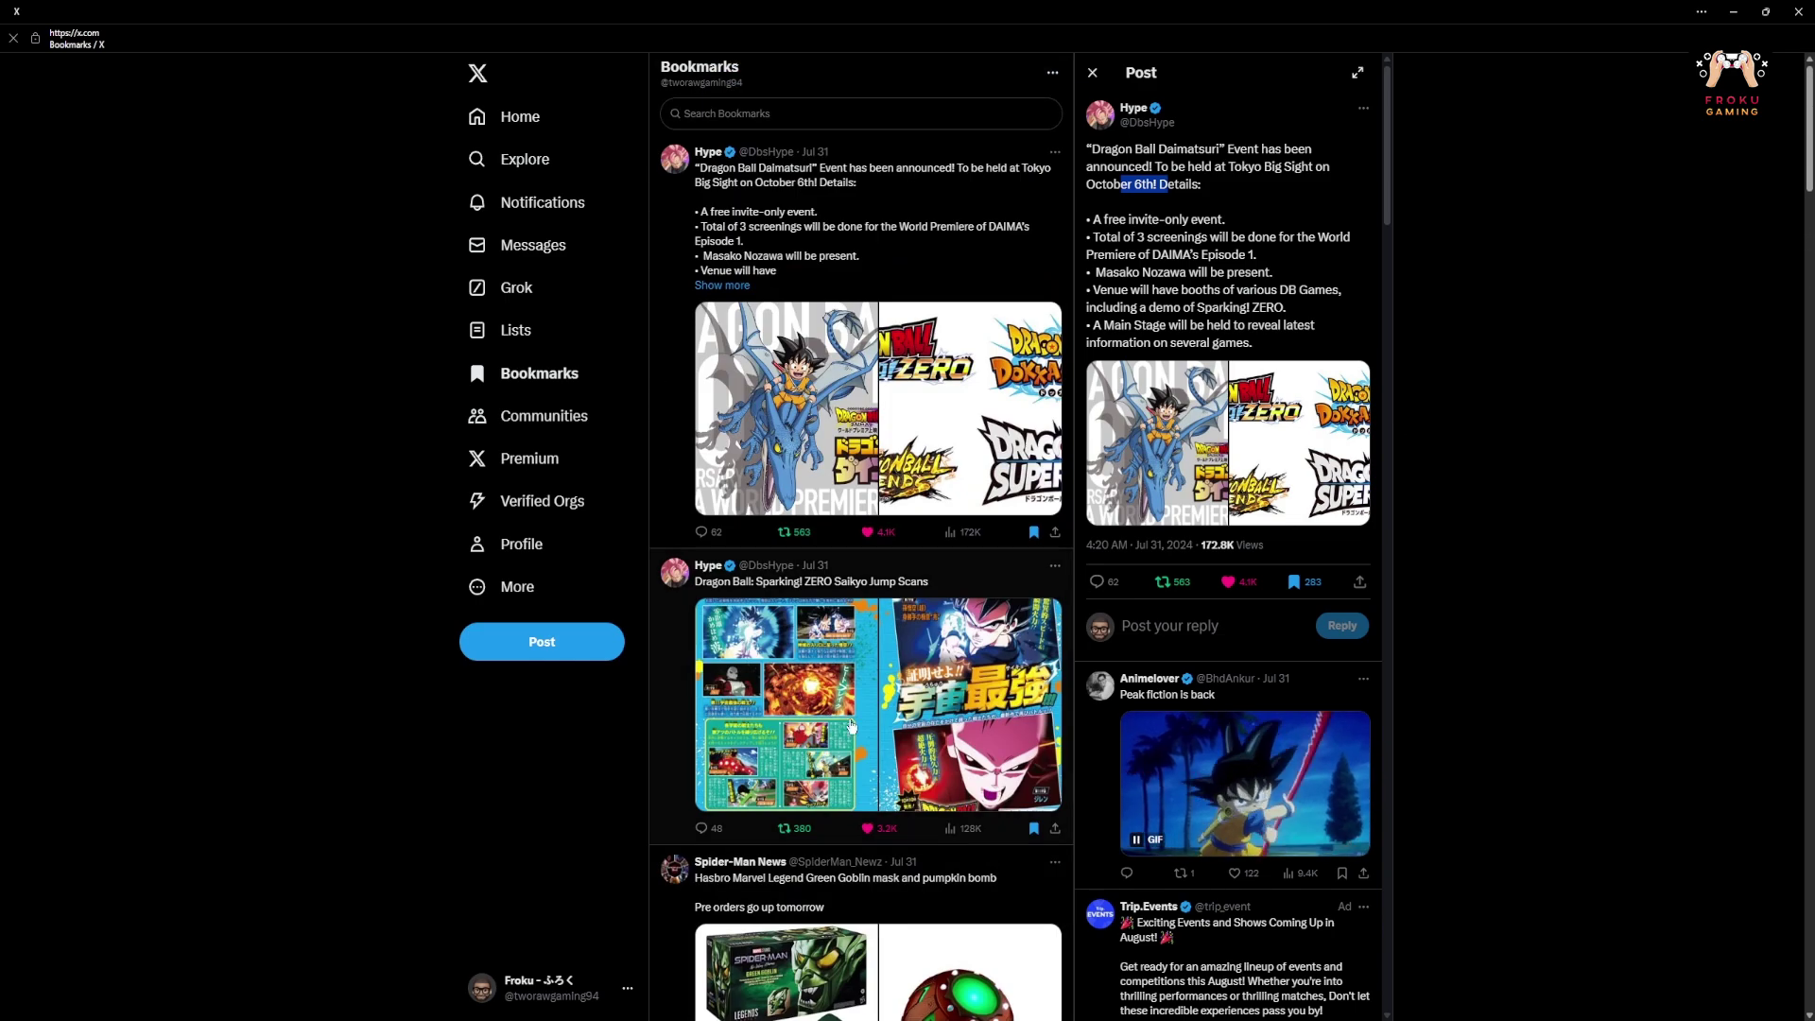
scroll(852, 726, down, 1)
scroll(843, 866, down, 5)
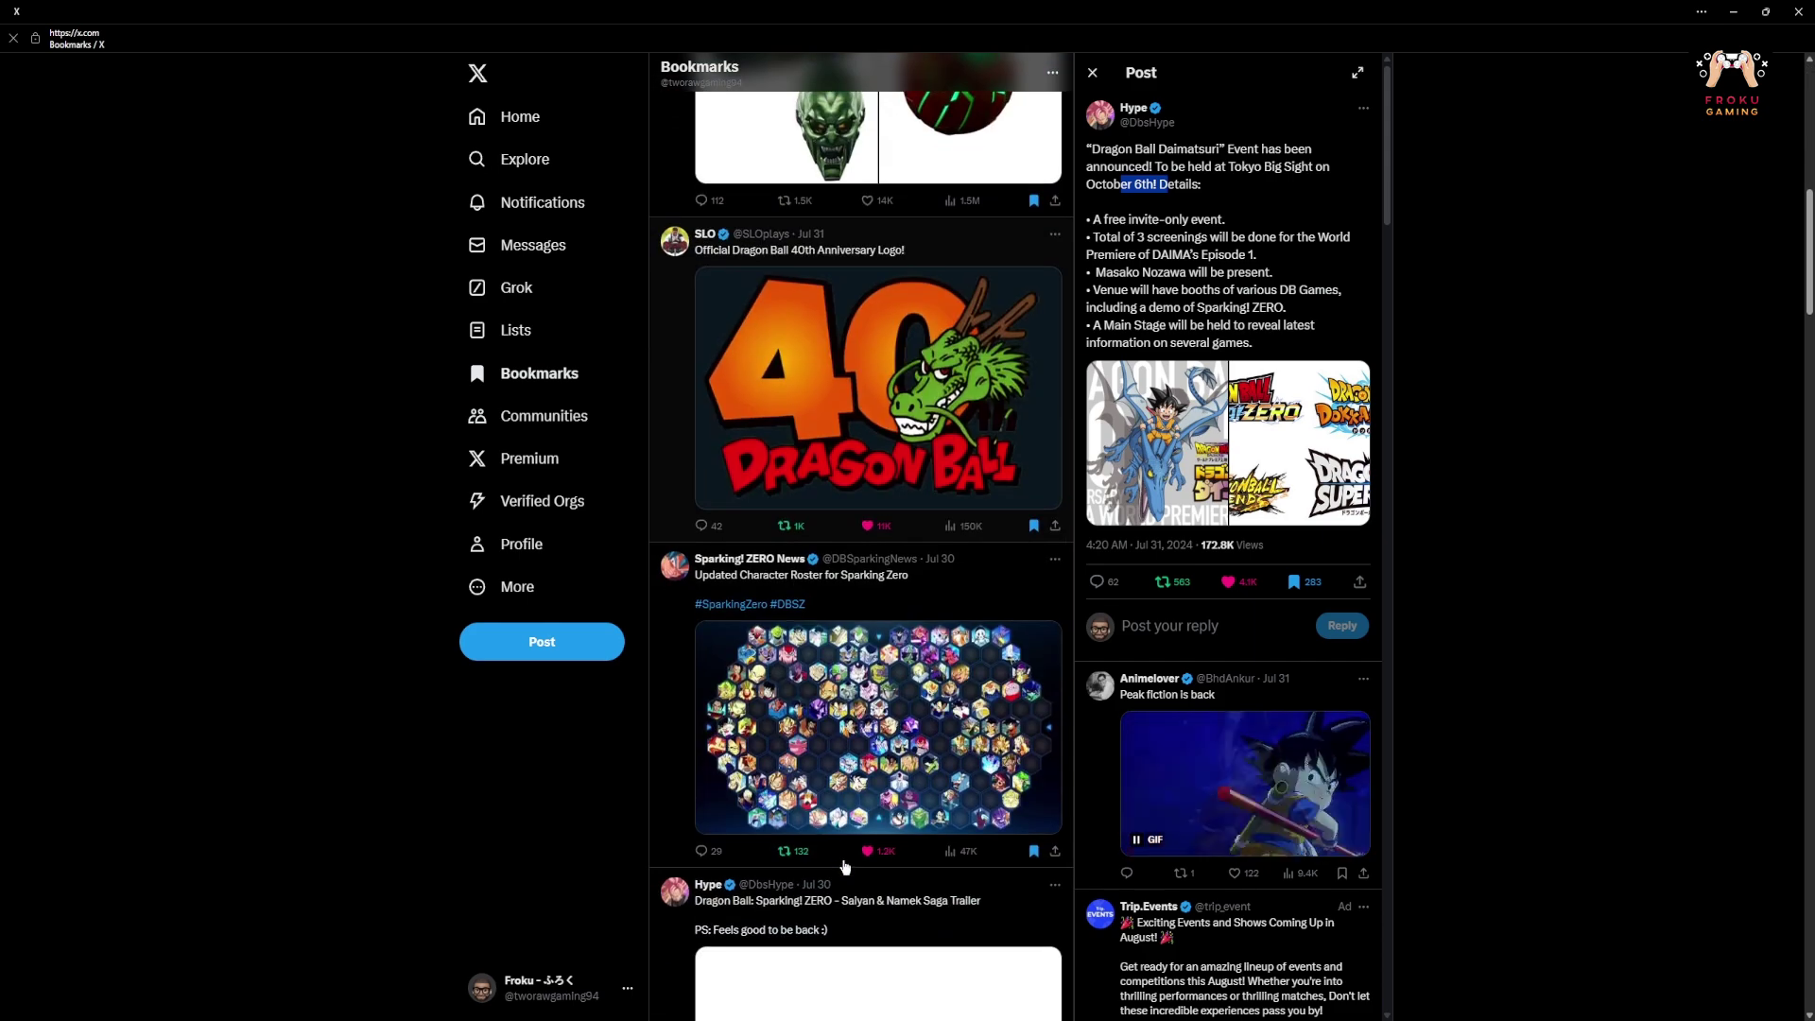
scroll(843, 867, down, 2)
scroll(844, 866, up, 3)
scroll(845, 867, up, 4)
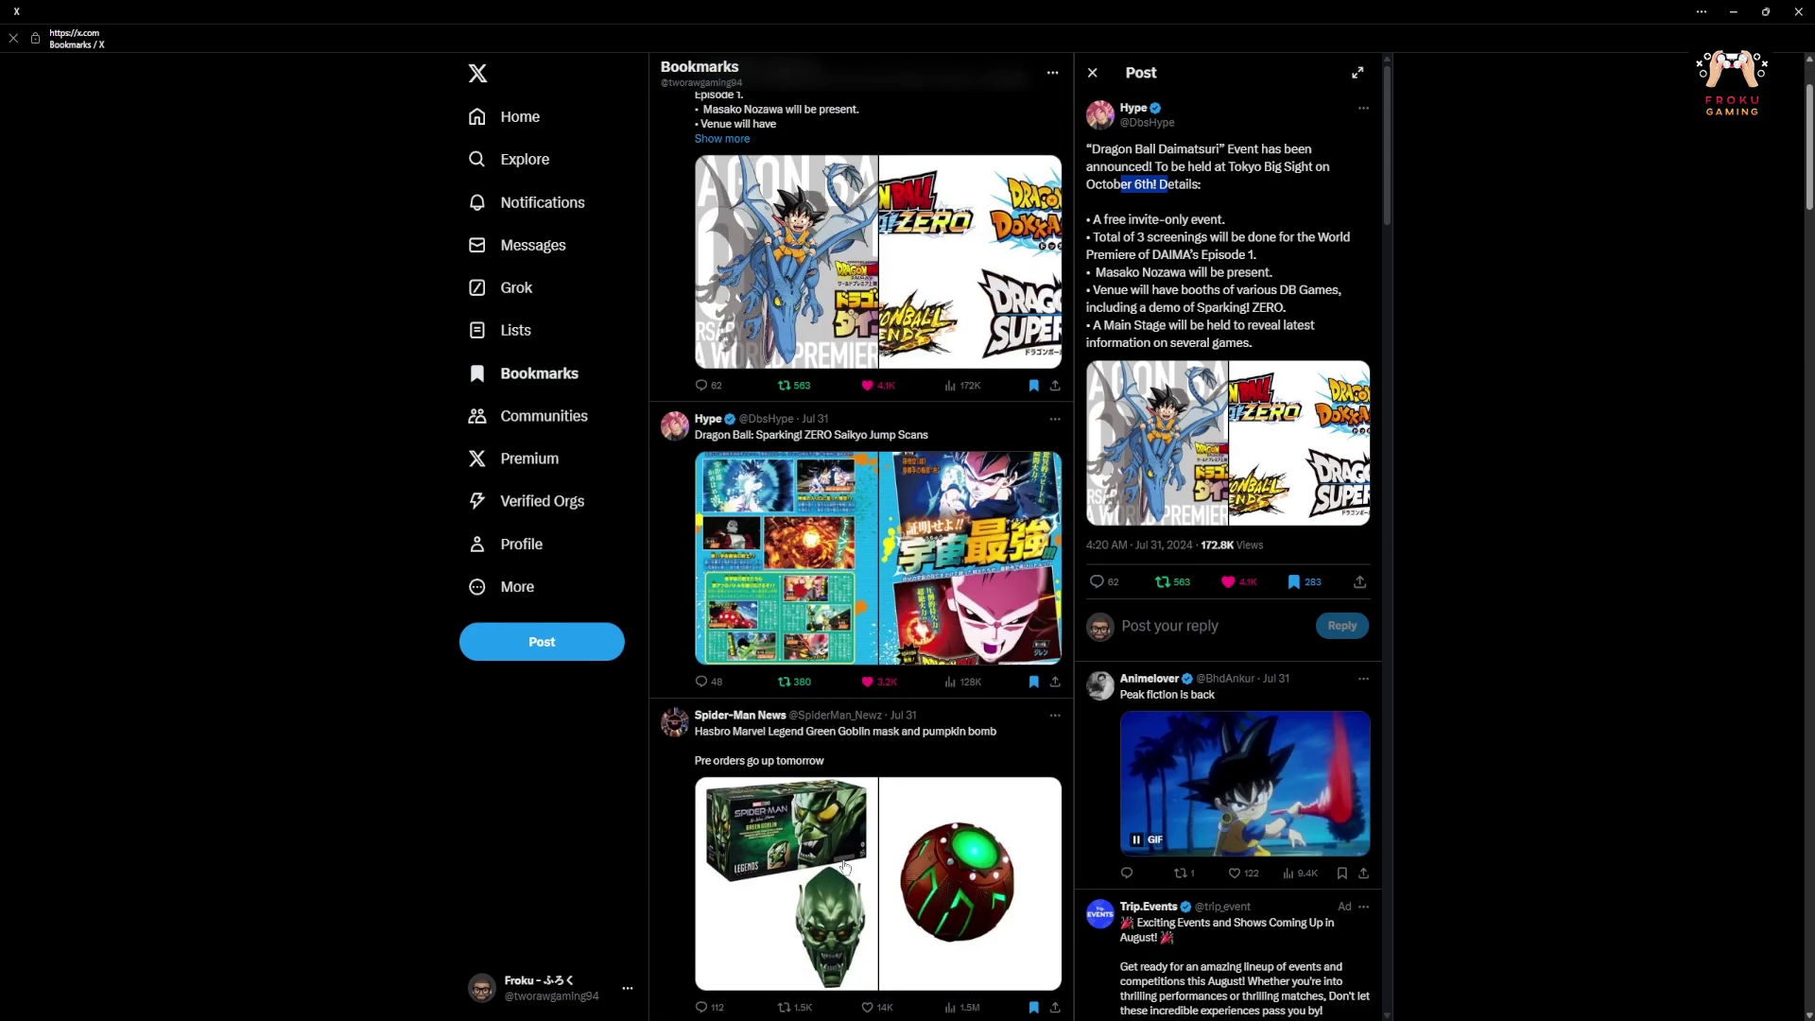